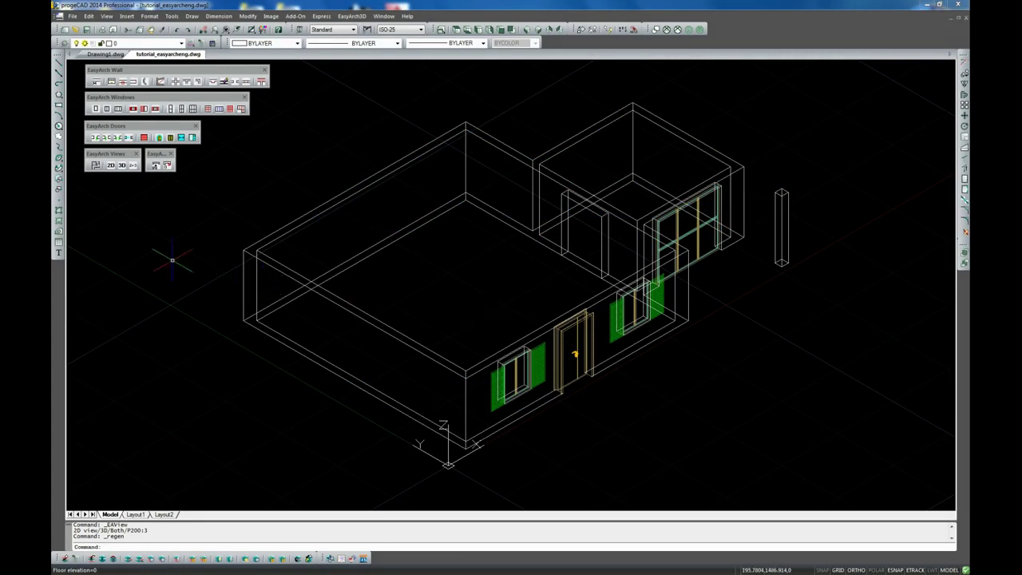
Switch the house to a flat 2D floor plan, dismiss the door picker, and pan the plan into view
click(111, 165)
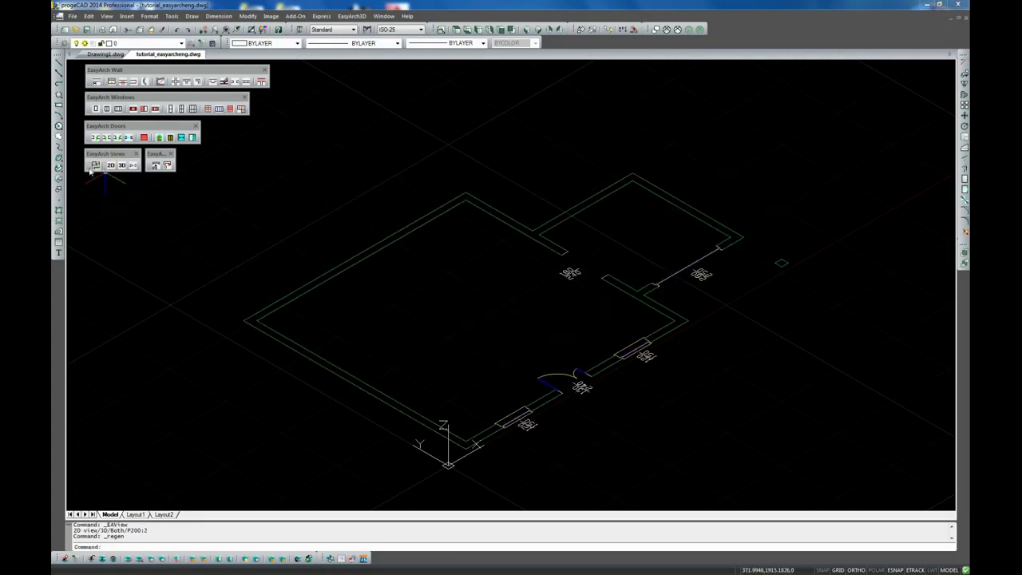
click(94, 165)
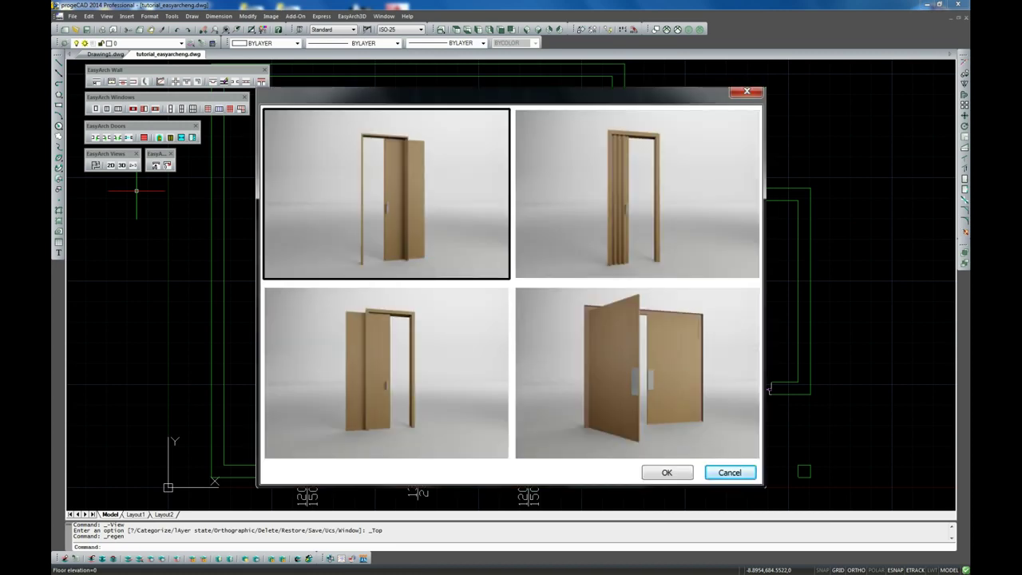
key(Return)
middle_drag(503, 240, 593, 247)
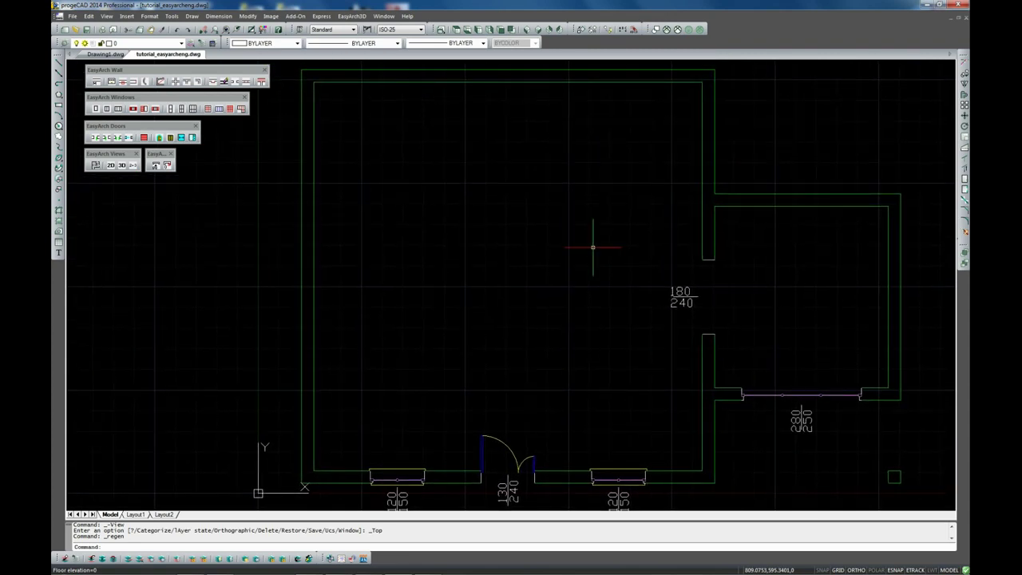
Start a 25-deep EasyArch3D floor slab on layer SLAB1 and begin picking its points
click(353, 17)
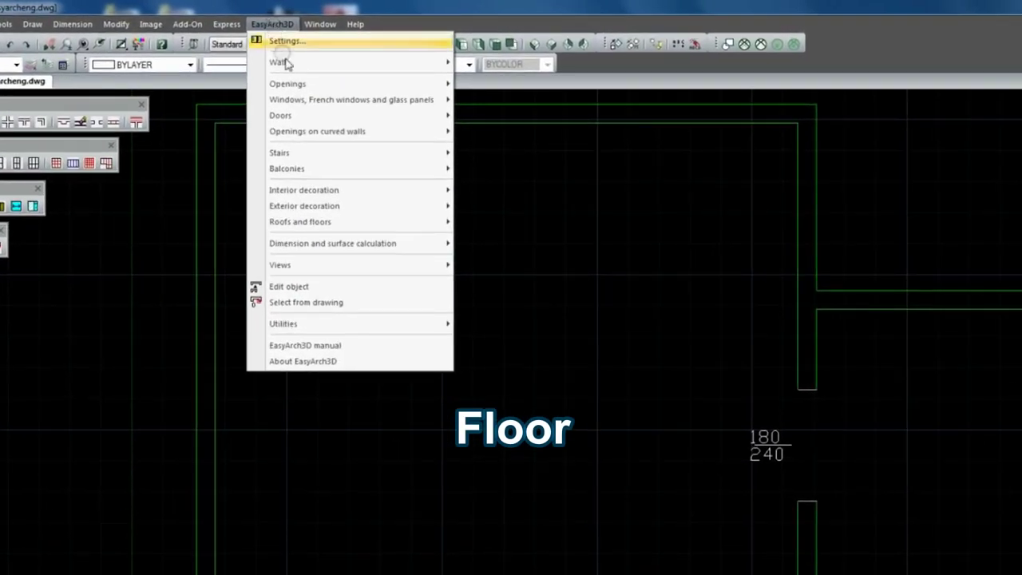
mouse_move(431, 154)
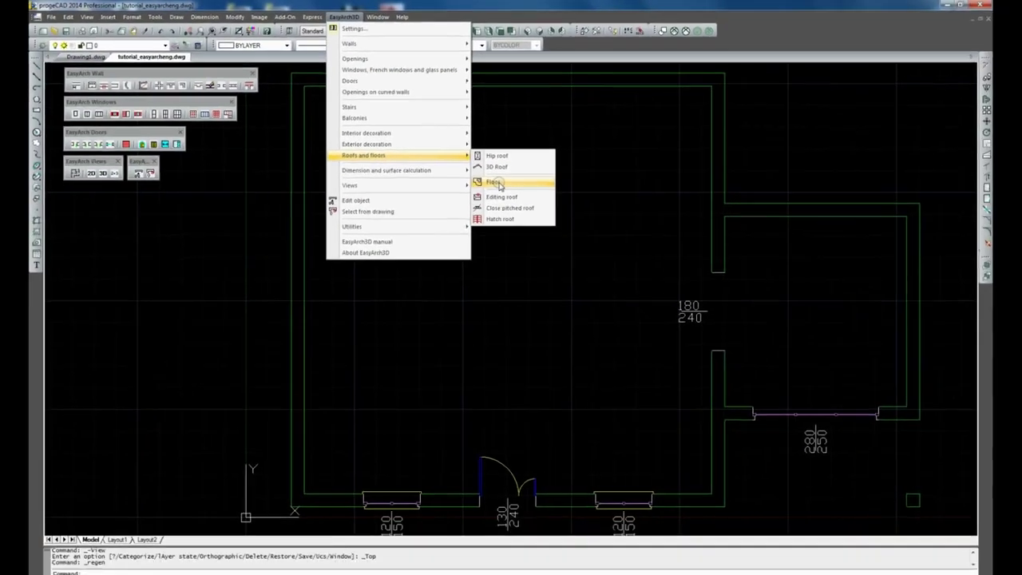
click(486, 260)
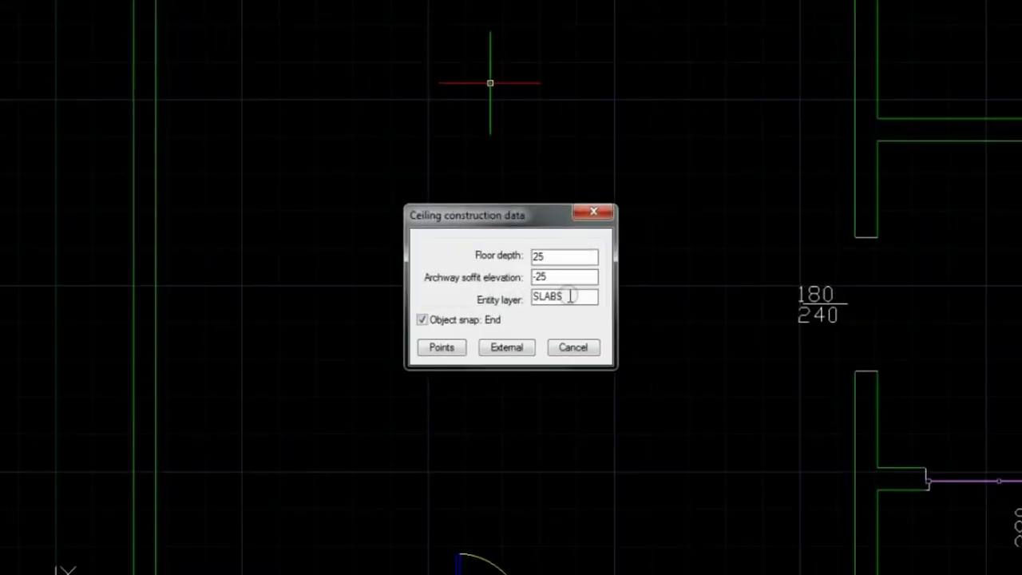
click(552, 295)
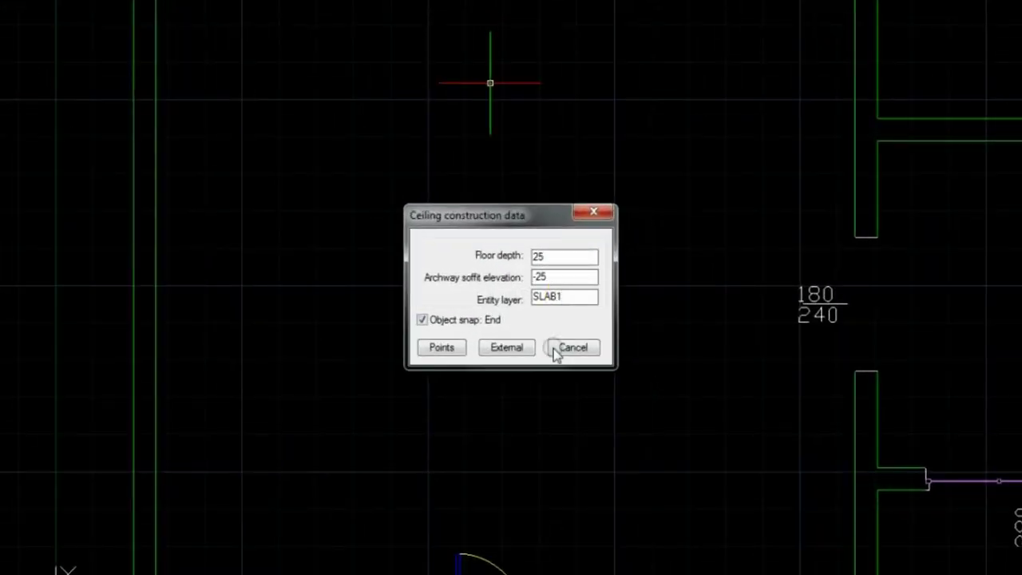
click(444, 348)
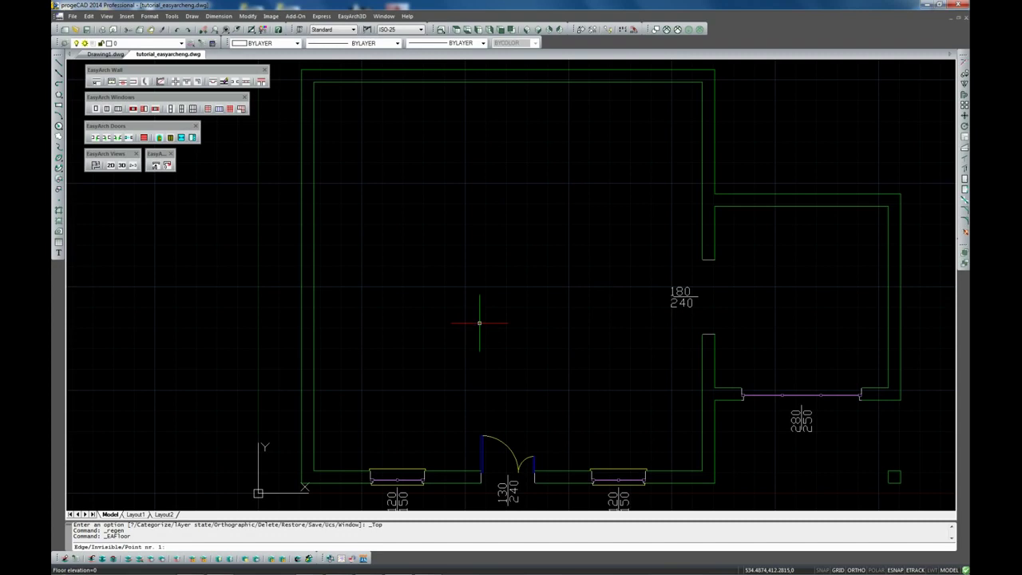
Trace the slab around the house's six outer wall corners
click(900, 483)
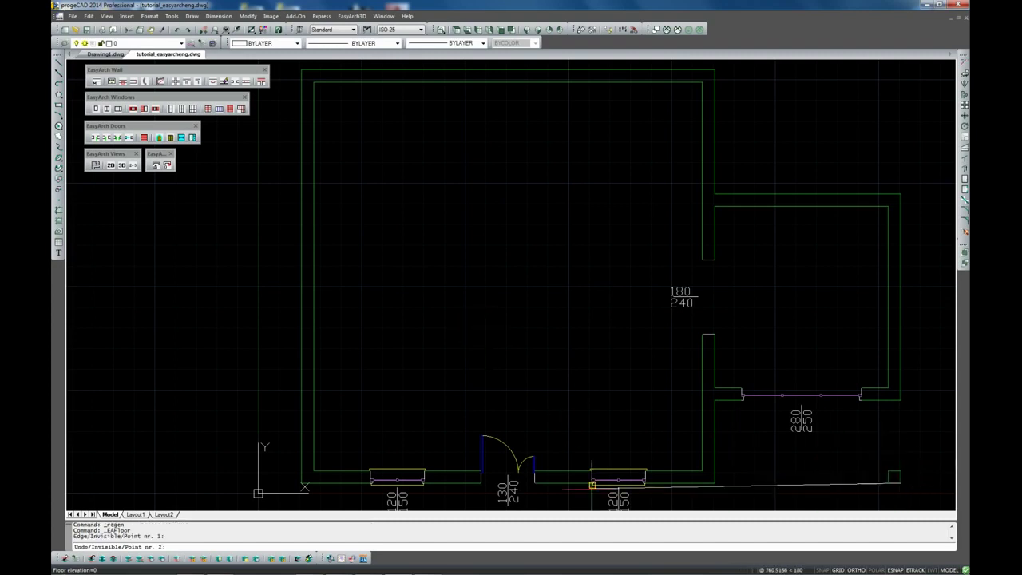
click(303, 484)
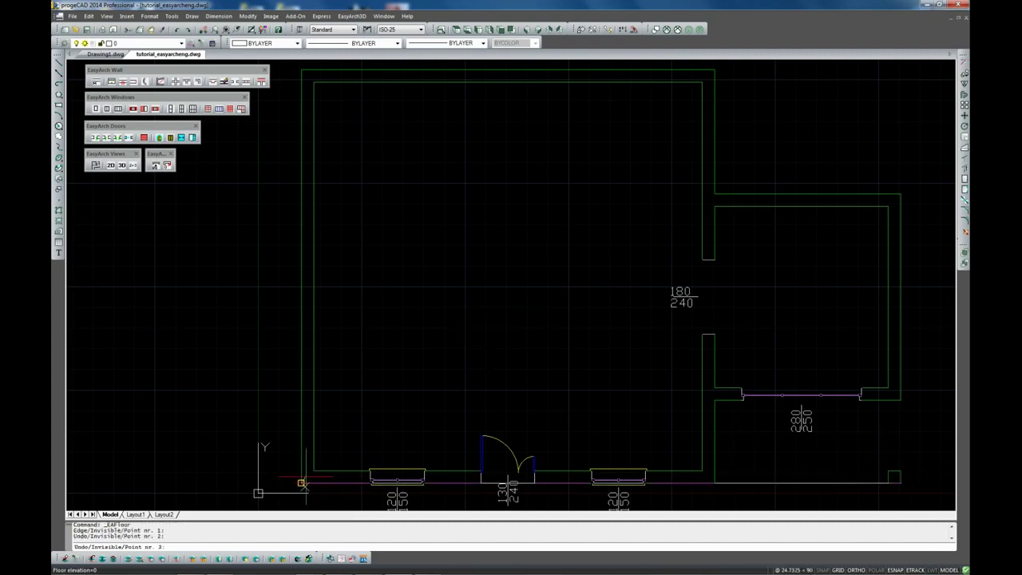
click(302, 70)
click(715, 70)
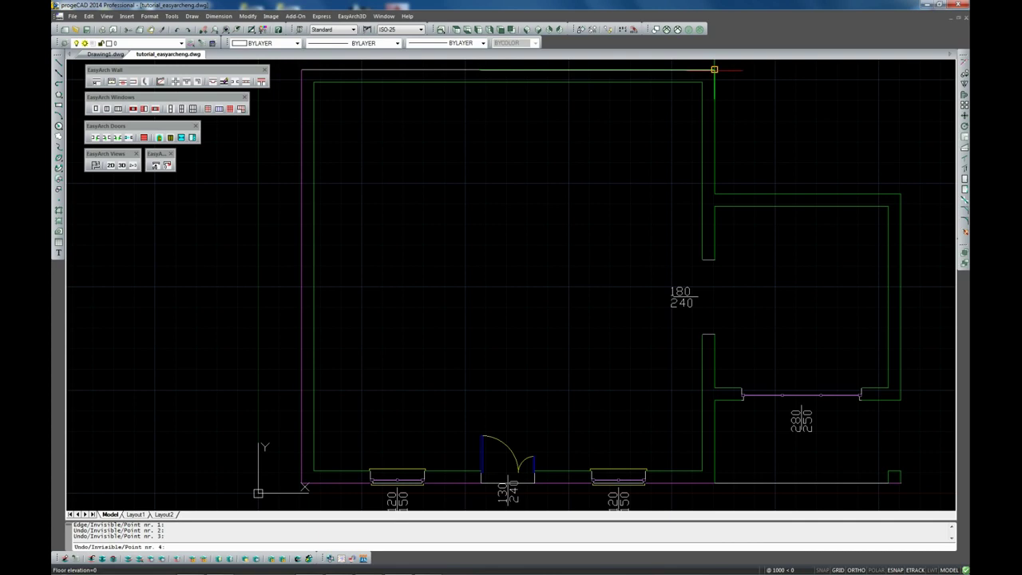
click(715, 193)
click(900, 193)
key(Return)
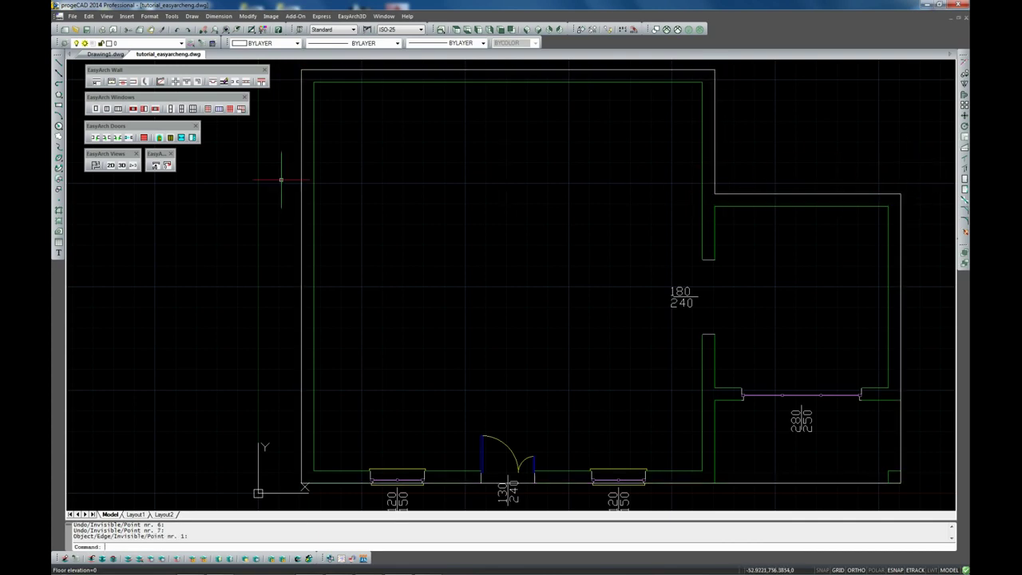
View the house in SW Isometric with Realistic shading
click(131, 165)
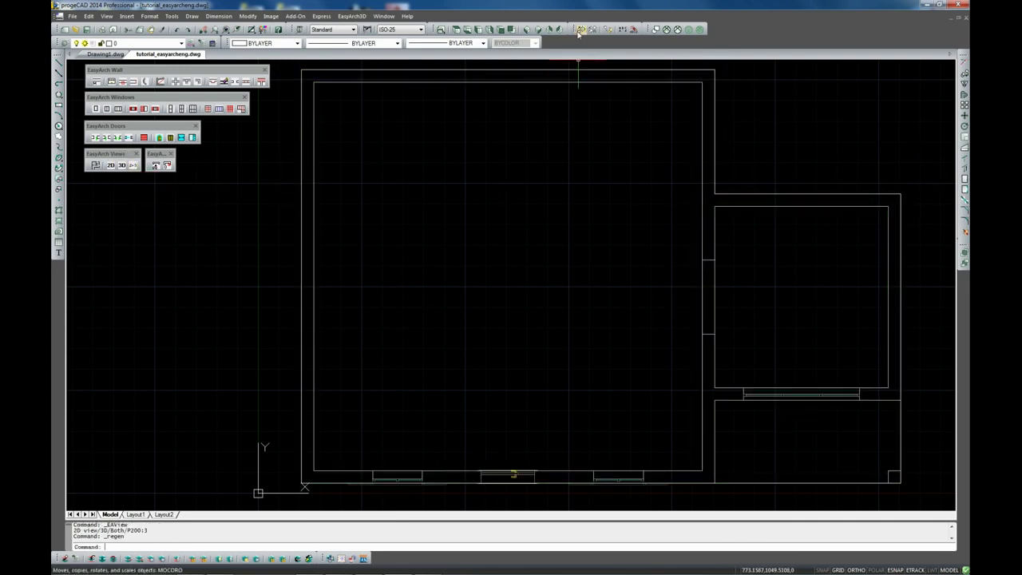
click(537, 29)
click(687, 29)
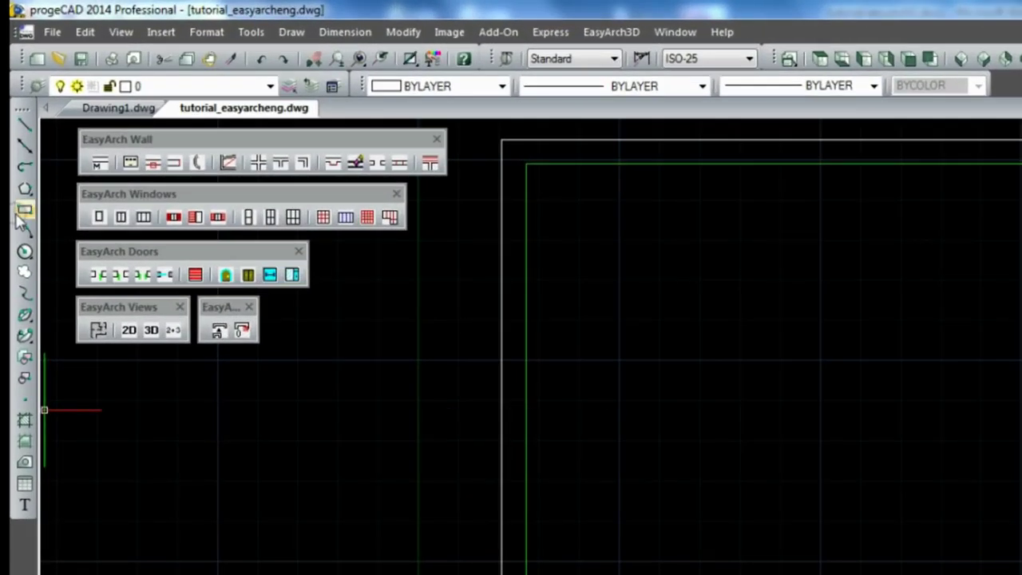
Draw a rectangle over the right-hand room and stretch both bottom corners 50 further down
click(25, 209)
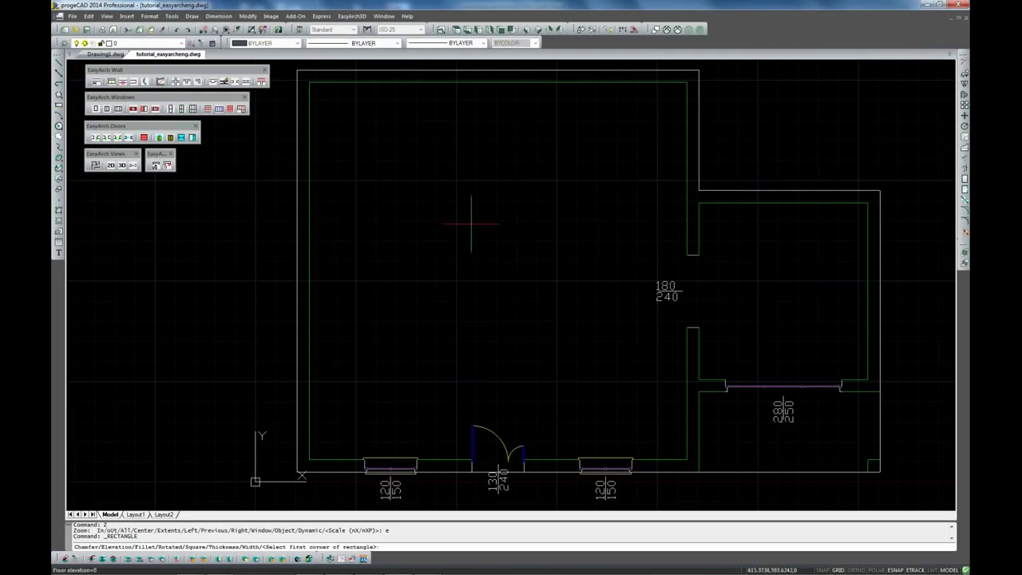
click(699, 472)
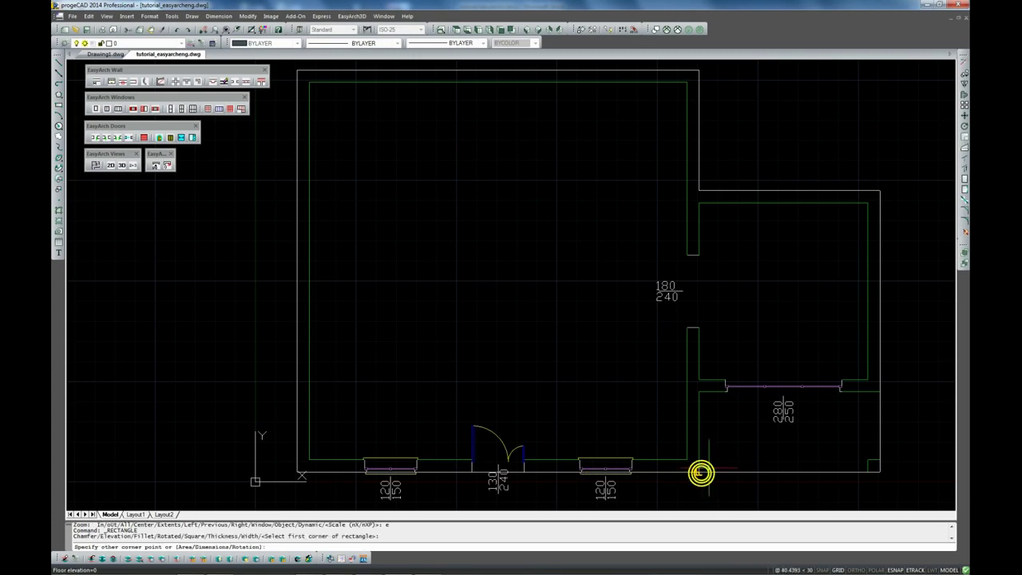
click(880, 190)
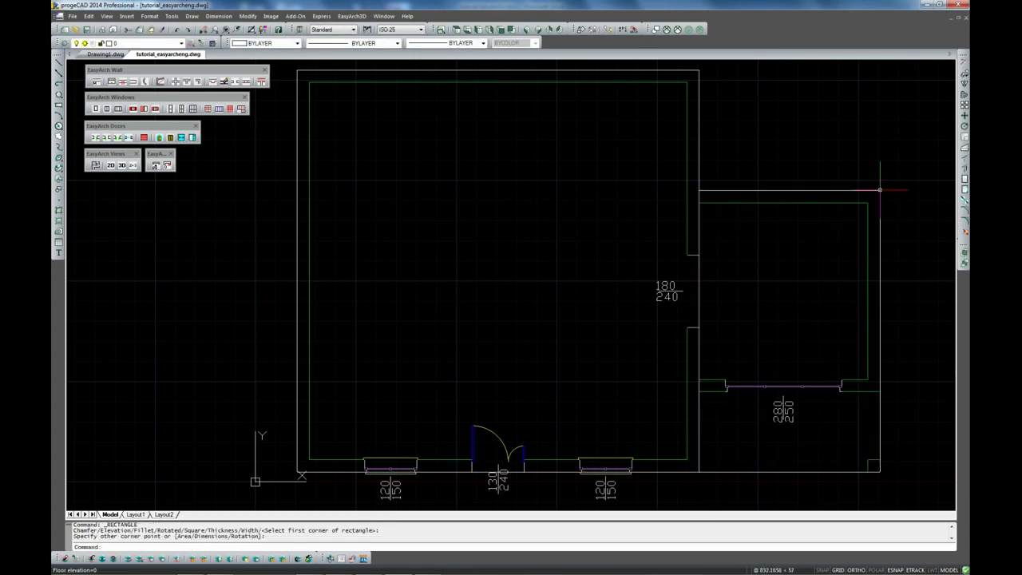
click(879, 472)
click(879, 472)
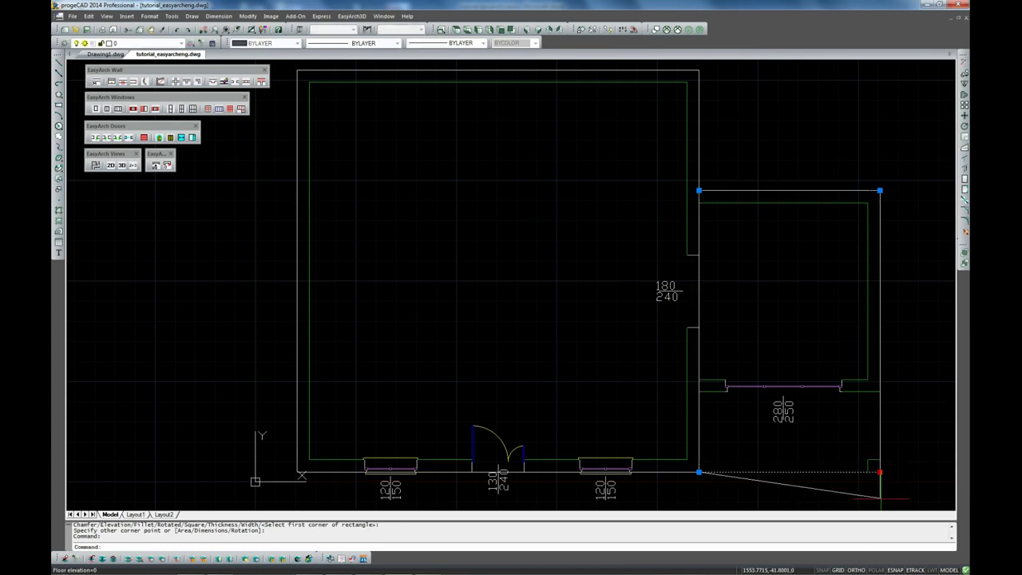
text(50)
key(Return)
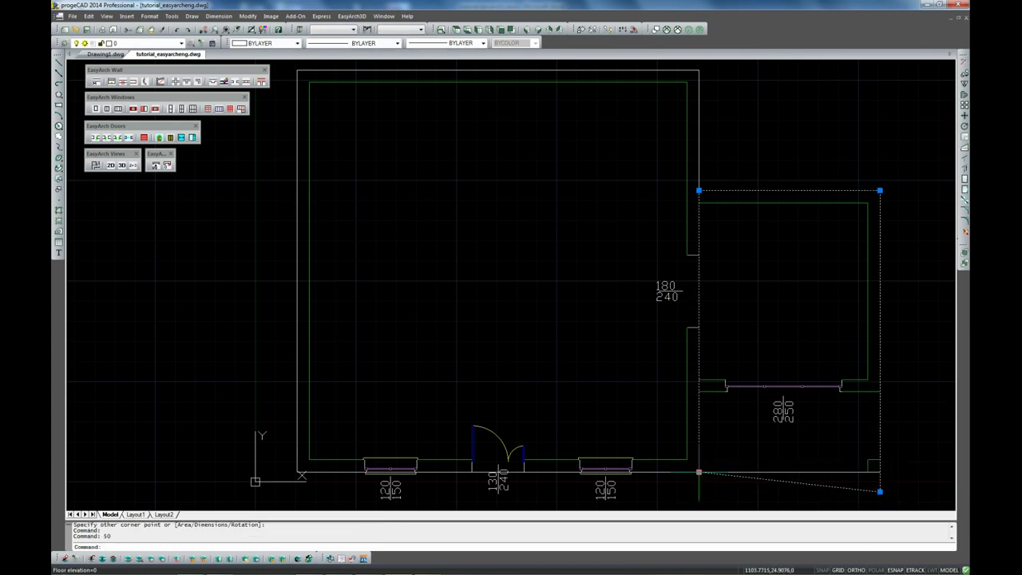
click(700, 472)
text(50)
key(Return)
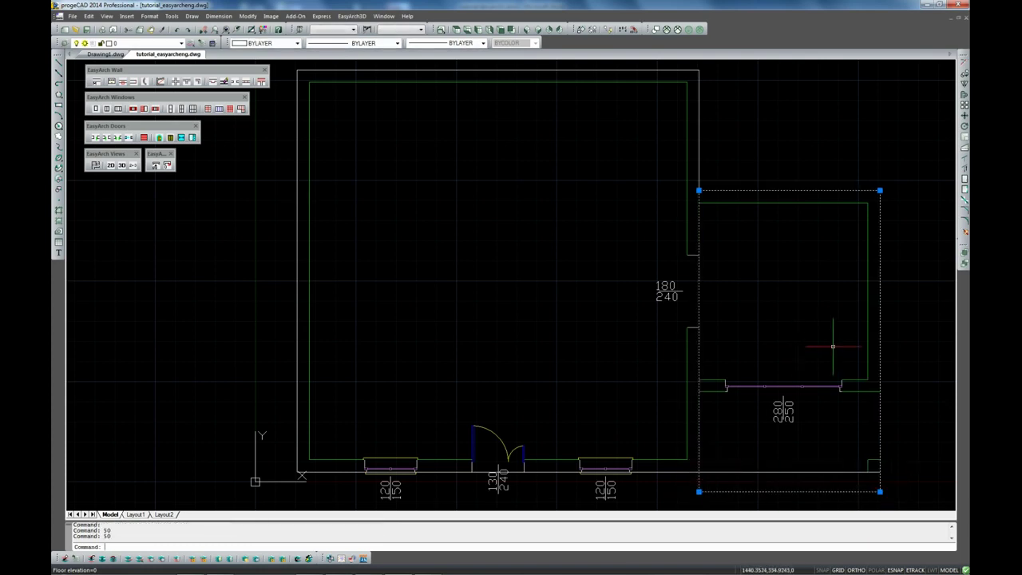
key(Escape)
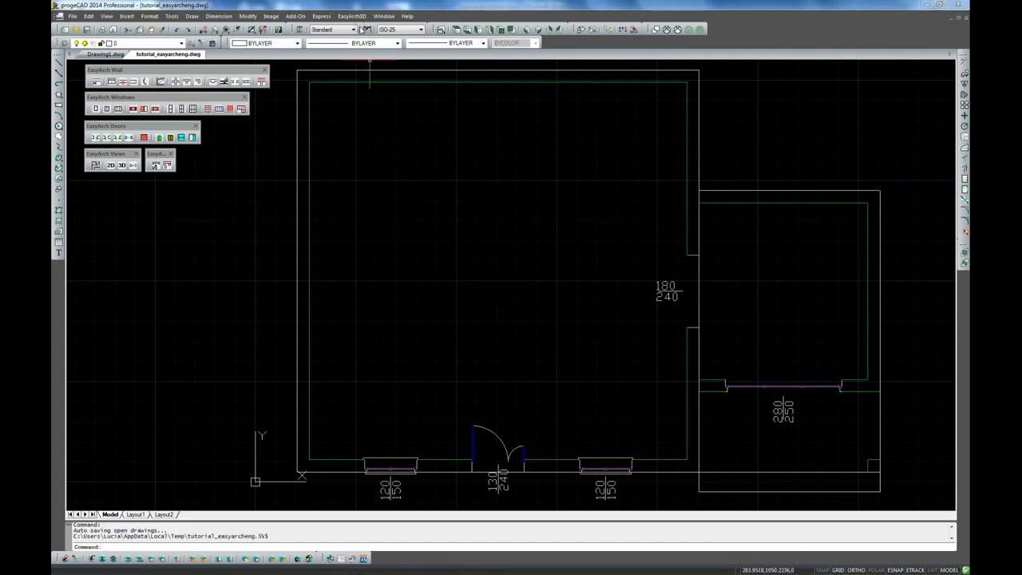
Raise the rectangle 350 units with EasyArch3D's Z move utility
click(355, 16)
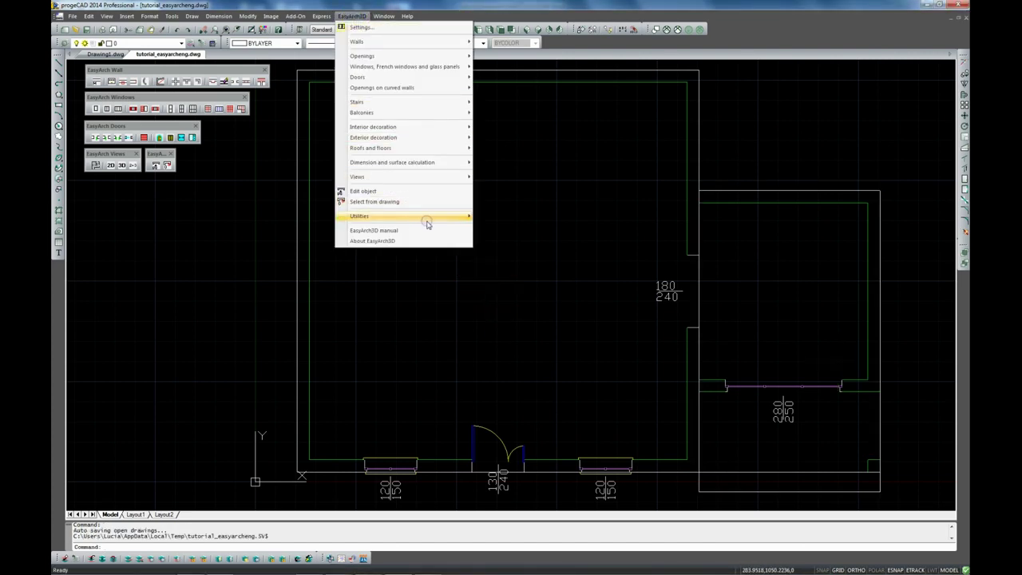
mouse_move(427, 224)
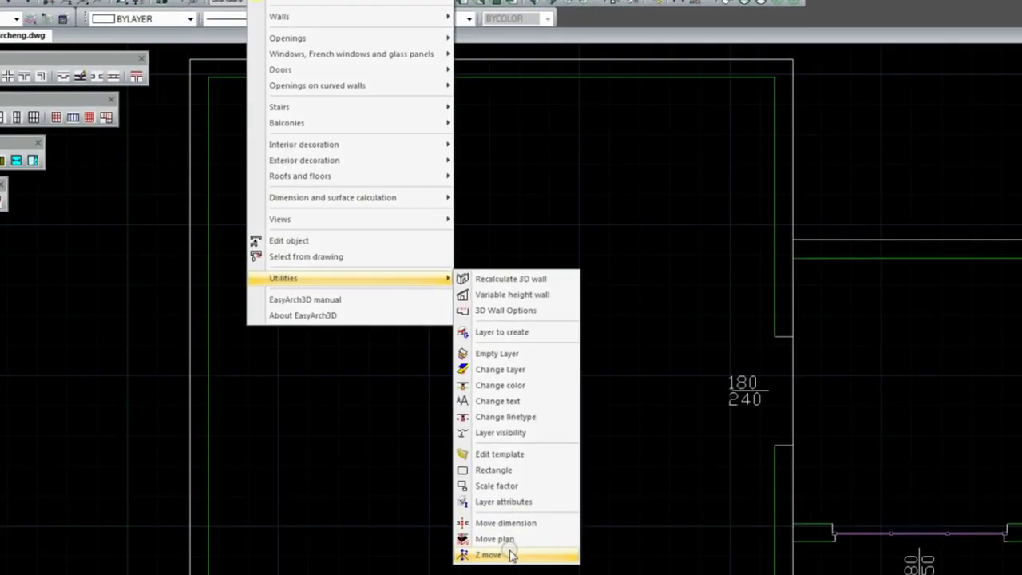
click(512, 555)
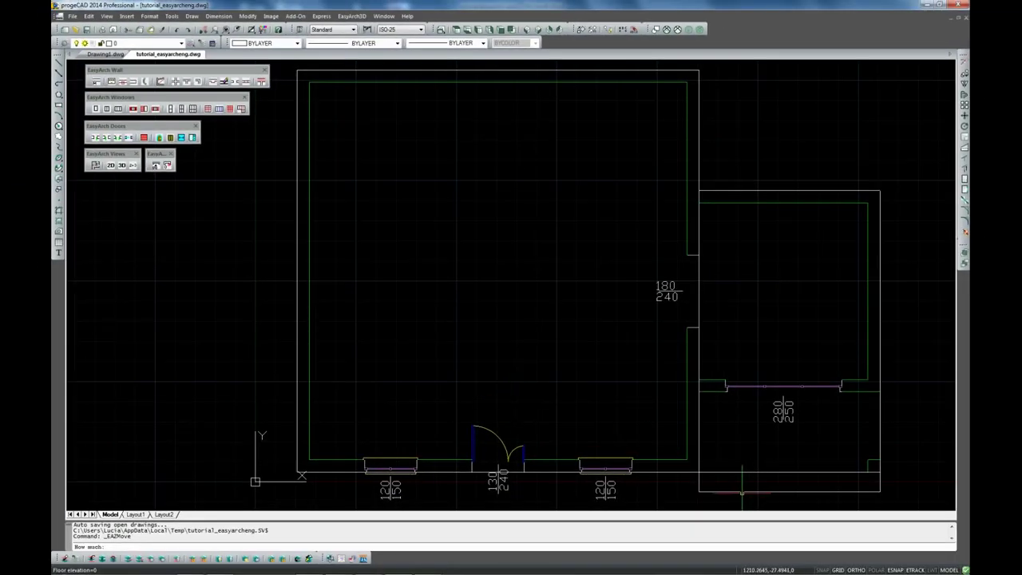
text(3)
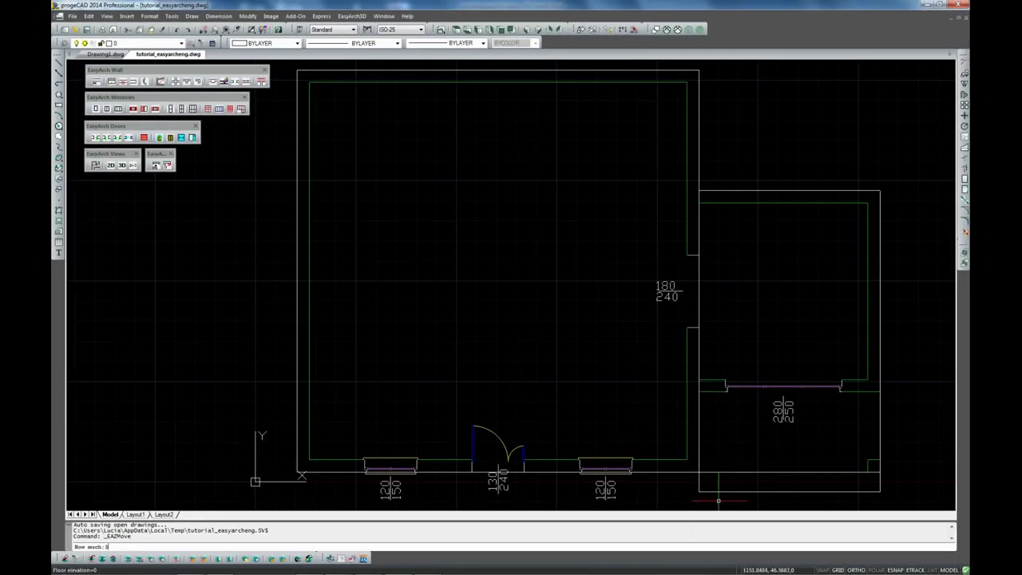
text(50)
key(Return)
click(721, 490)
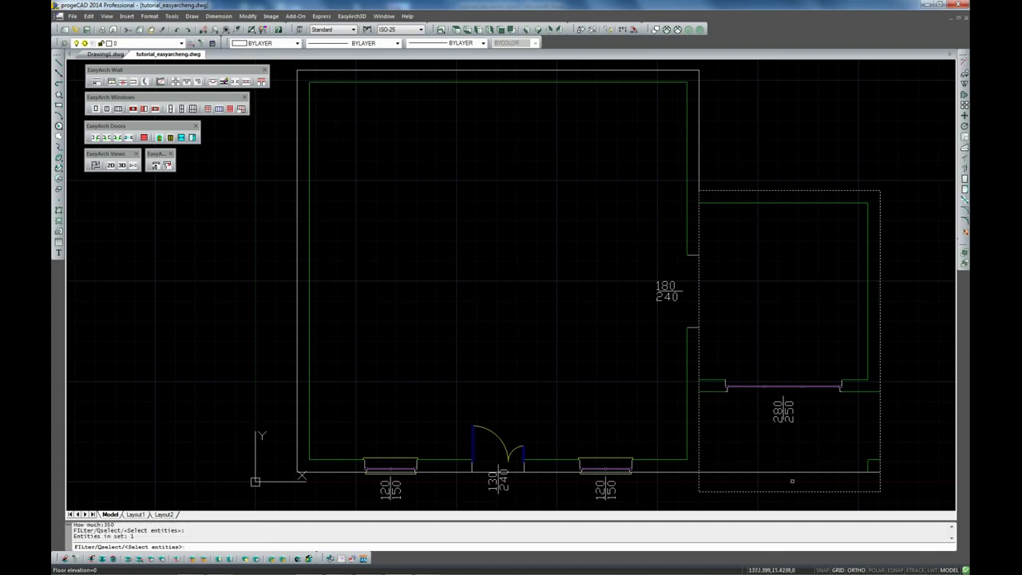
key(Return)
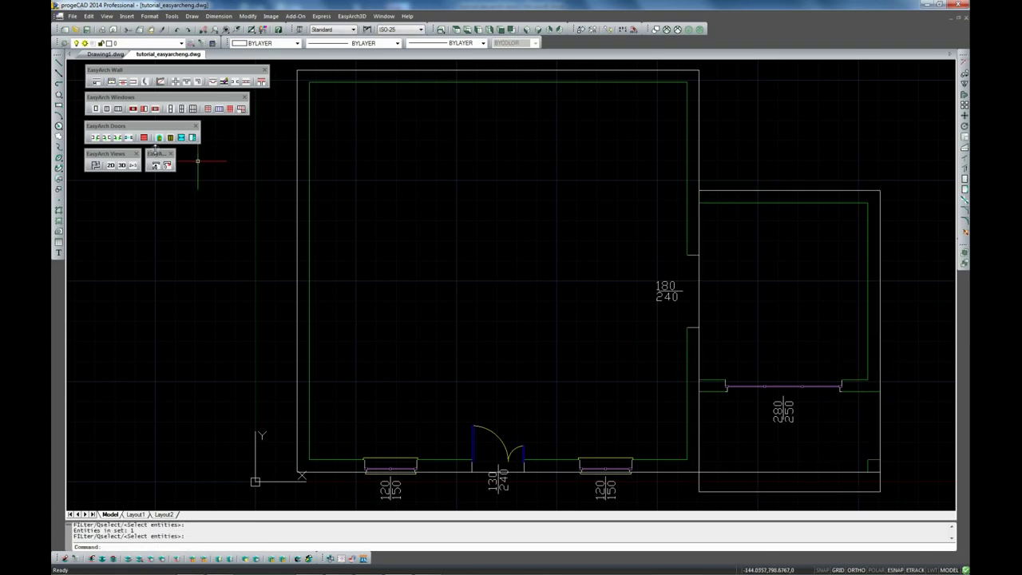
In SW isometric view, set up a 3D roof with 30 thickness and 30% inclination
click(527, 29)
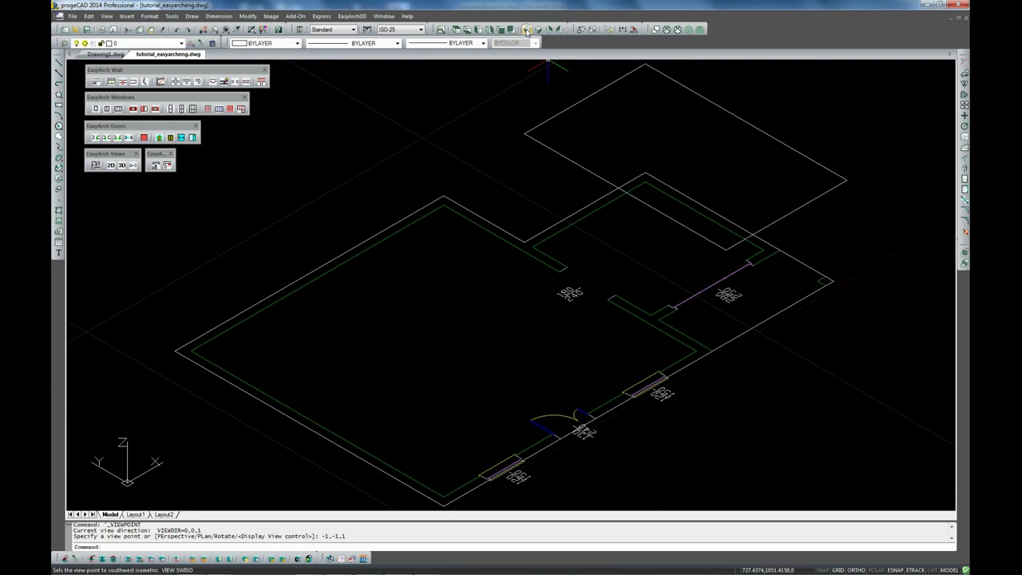
mouse_move(537, 102)
middle_down()
mouse_move(527, 126)
mouse_move(490, 153)
middle_up()
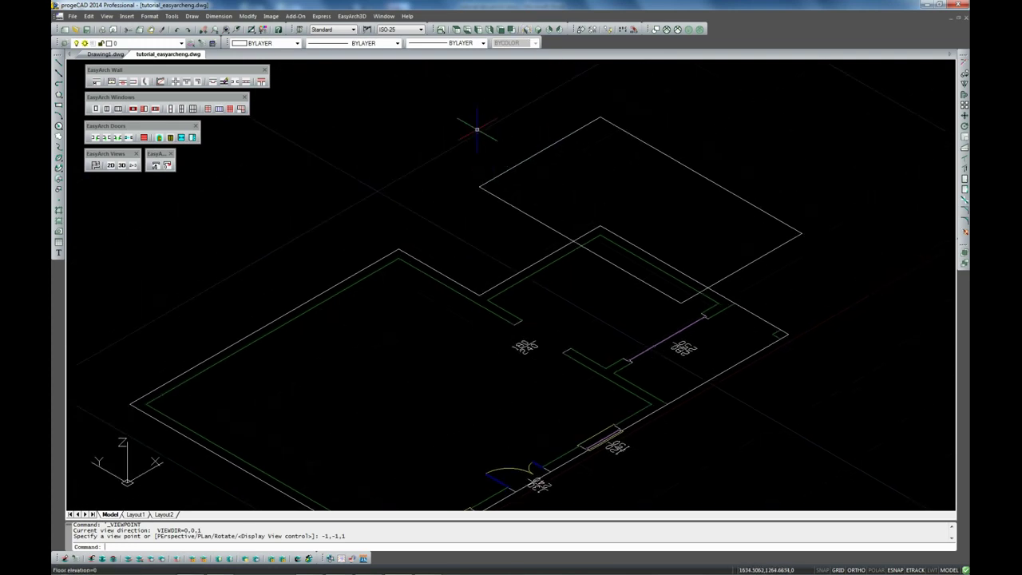
click(353, 16)
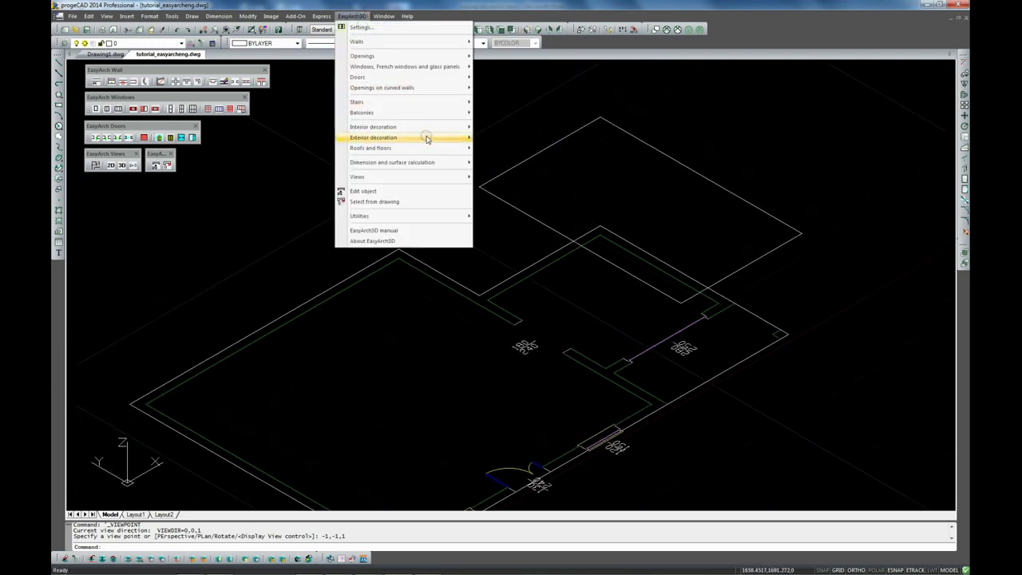
mouse_move(438, 151)
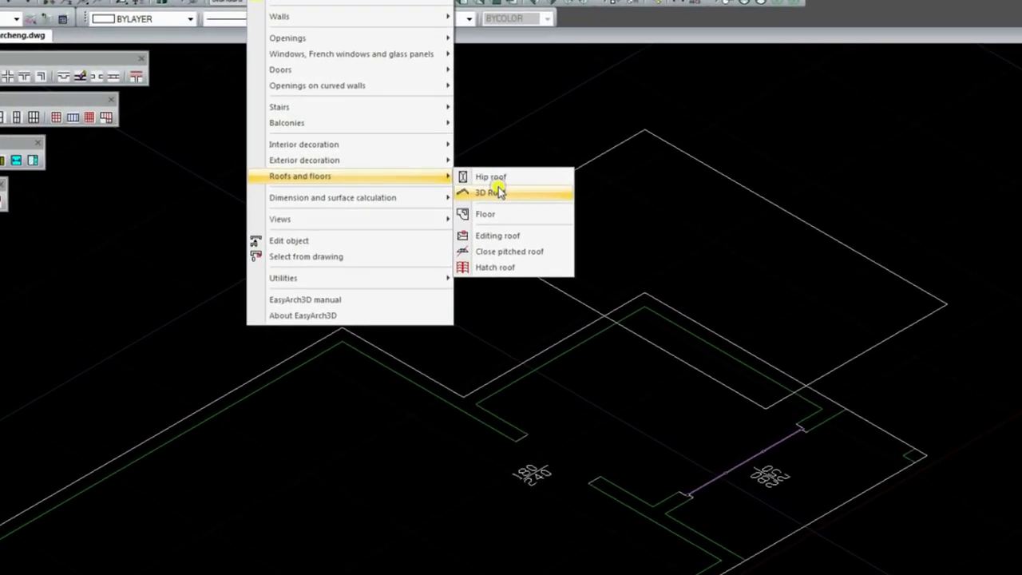
click(499, 192)
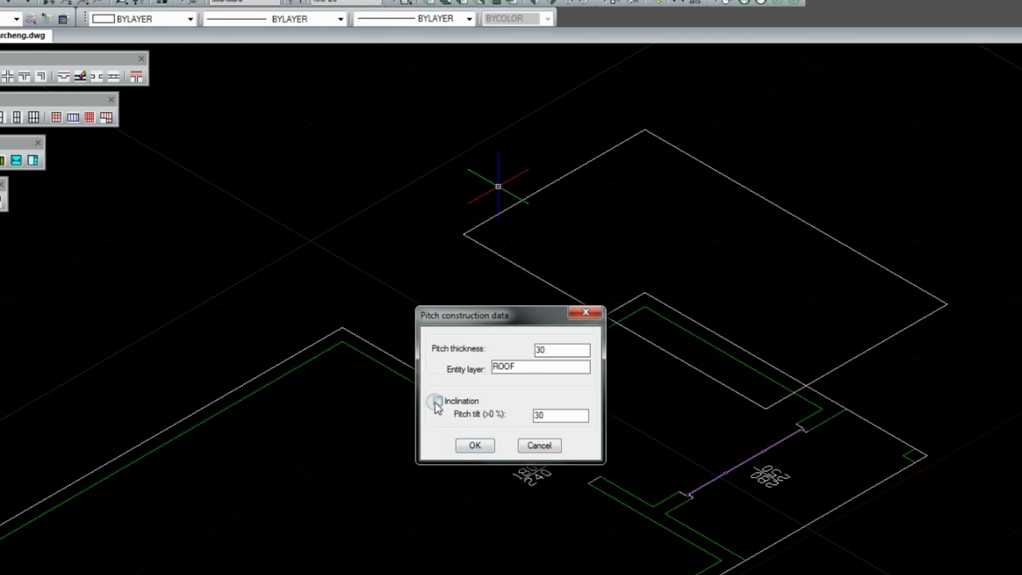
click(437, 403)
click(475, 444)
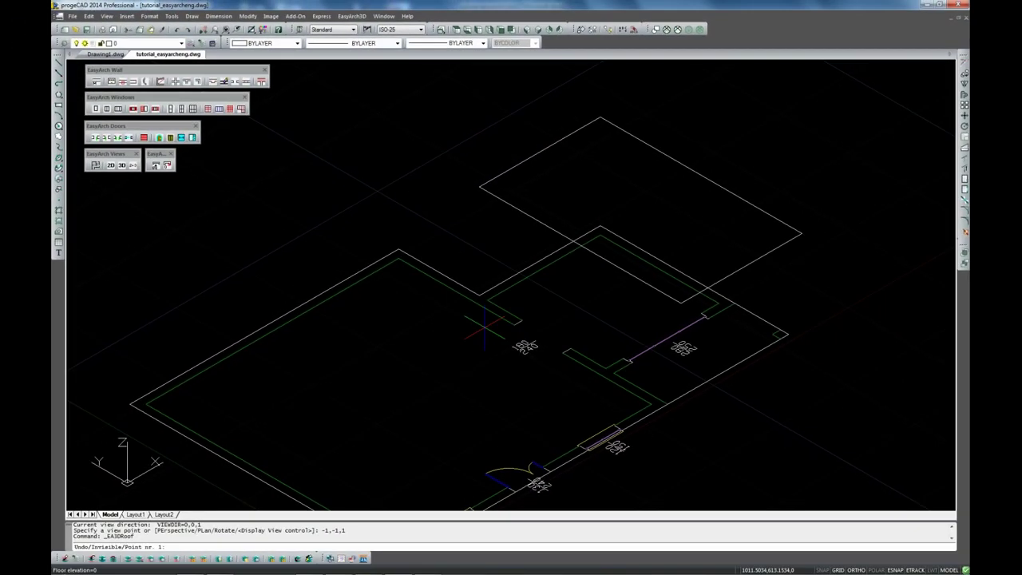
Trace the roof over the raised rectangle's four corners, then show it shaded with 3D walls
click(801, 233)
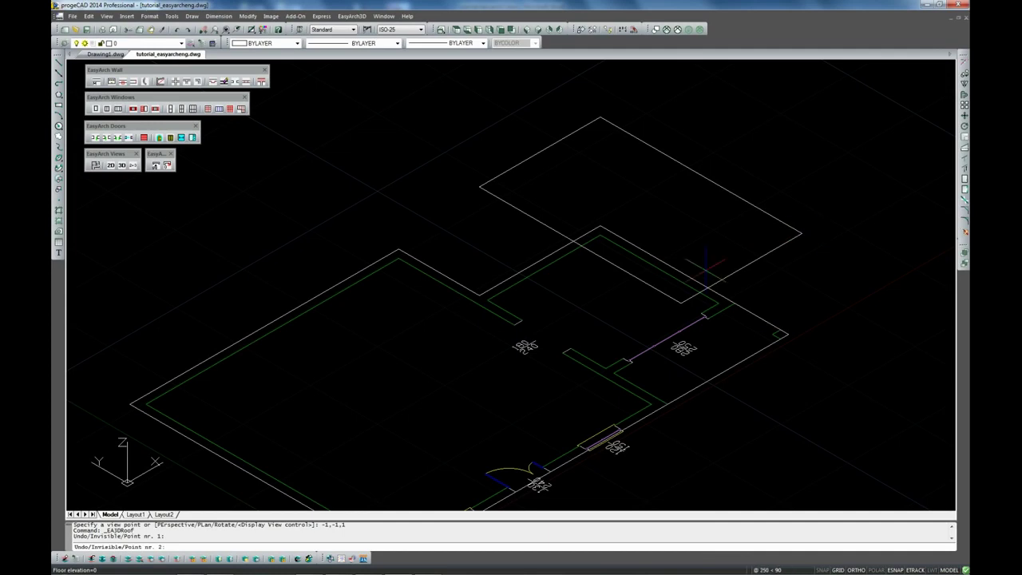
click(681, 302)
click(480, 187)
click(602, 117)
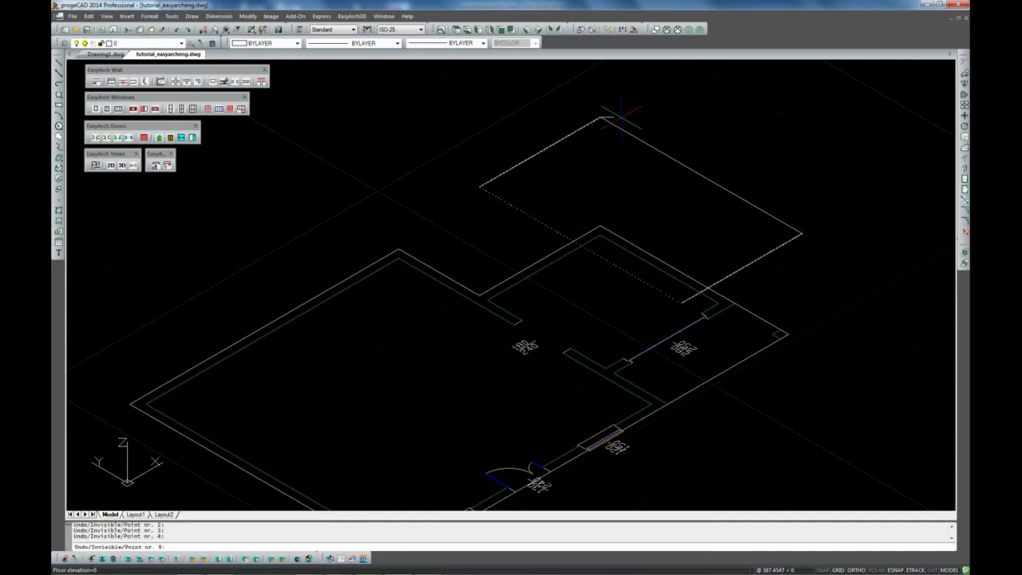
key(Return)
key(Return)
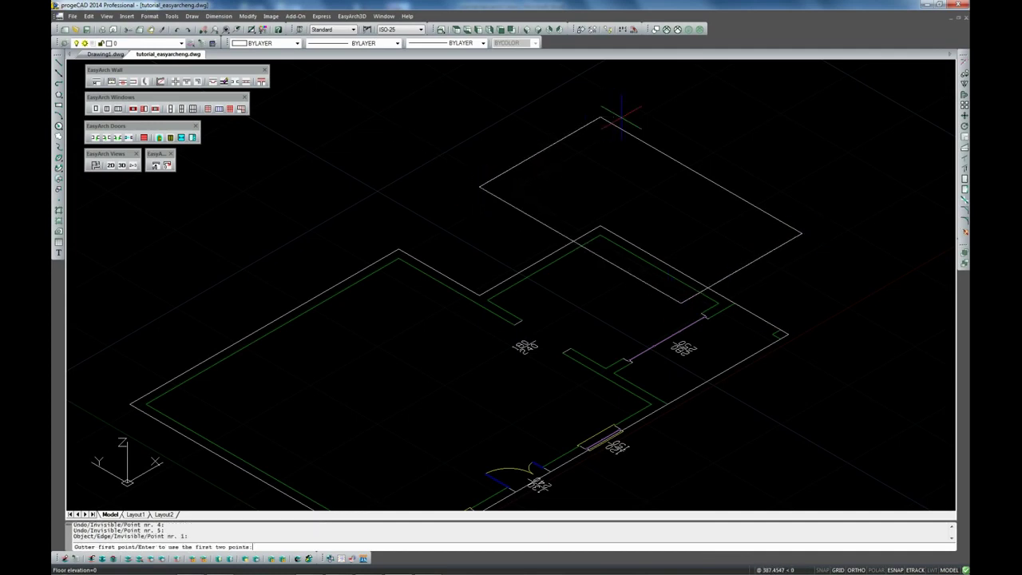
key(Return)
click(689, 30)
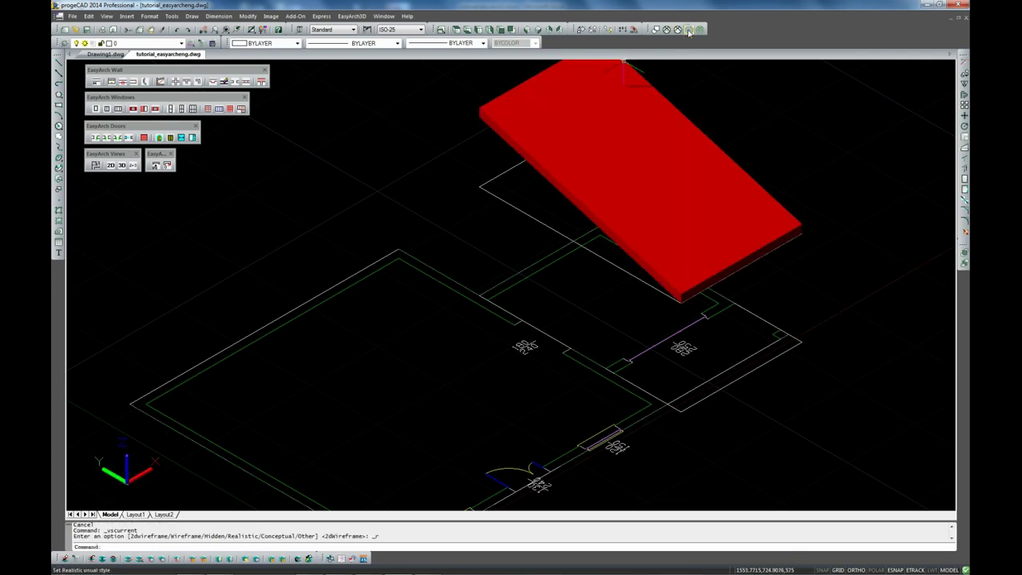
click(122, 165)
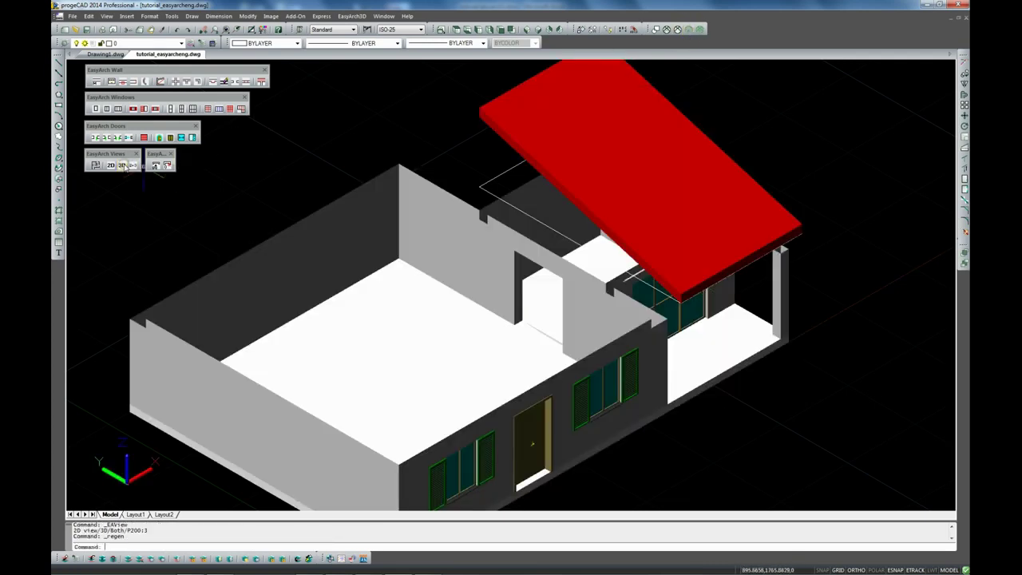
Delete the leftover rectangle and auto-raise the right room's walls to the red roof with Variable height wall
click(482, 186)
key(Delete)
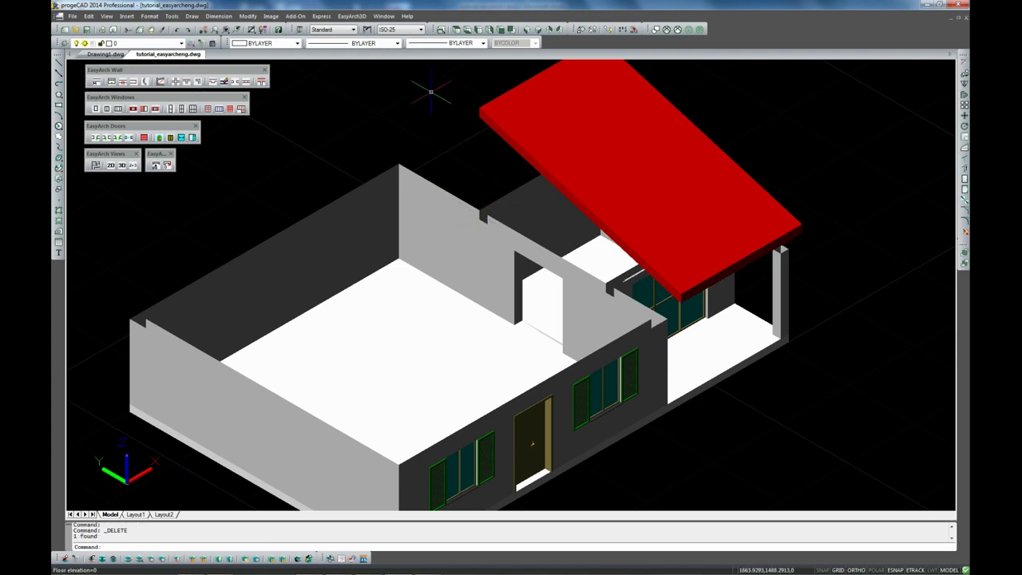
click(349, 16)
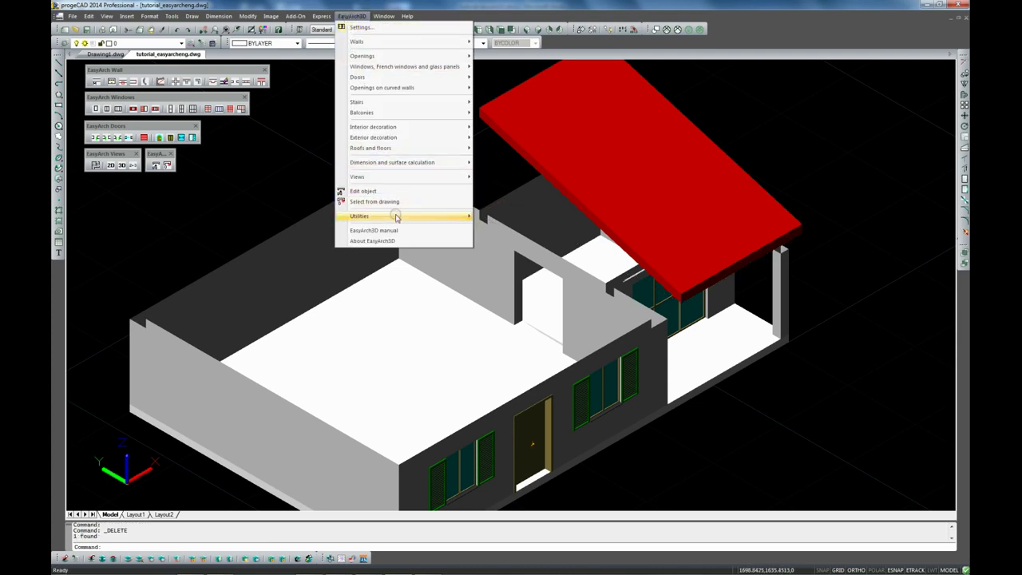
mouse_move(397, 217)
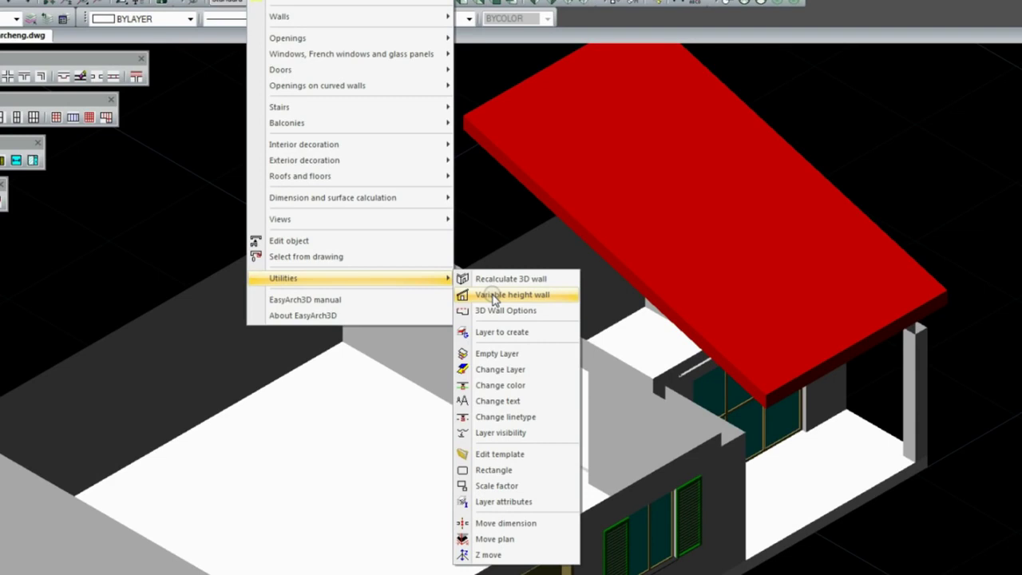
click(493, 295)
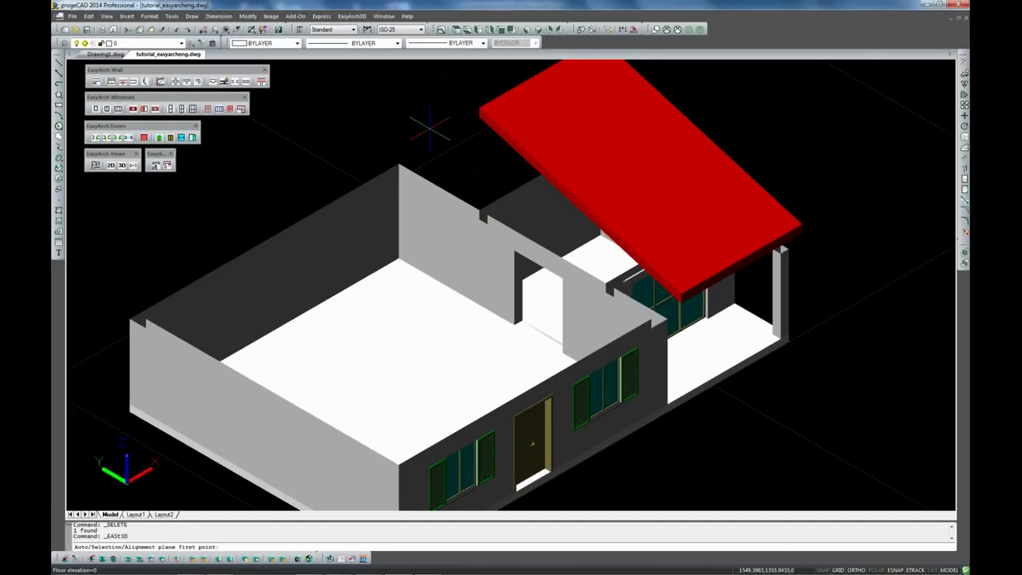
text(a)
key(Return)
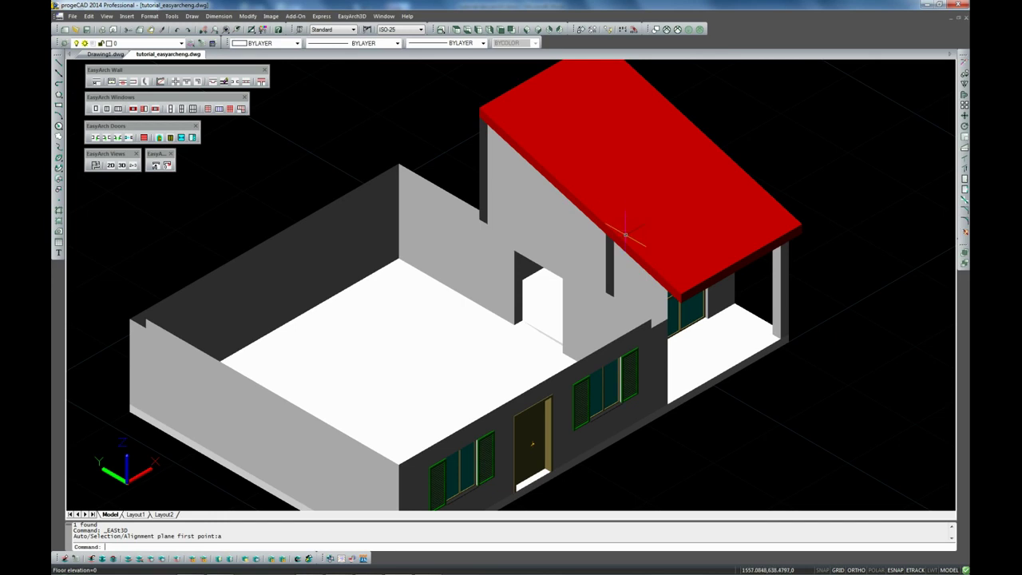
shift+middle_drag(623, 242, 735, 311)
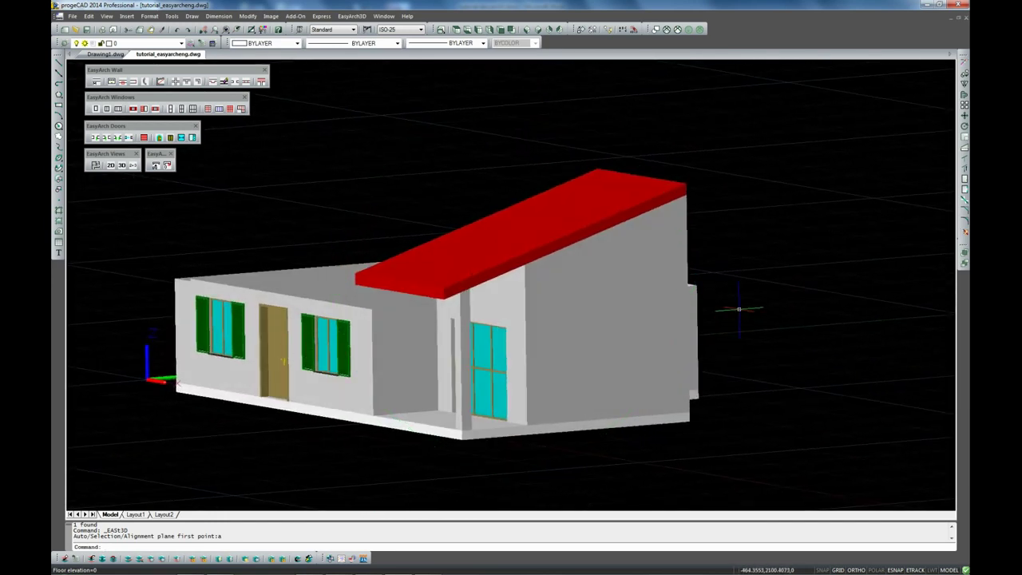
Undo back to the 2D plan and open Hip roof settings, changing eaves elevation to 400
key(ctrl+z)
key(ctrl+z)
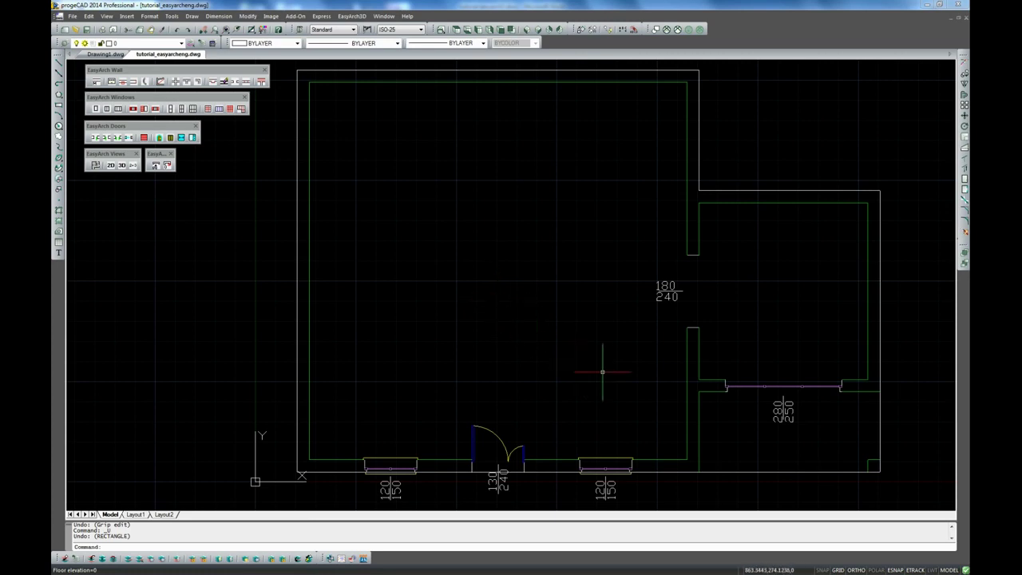
click(352, 16)
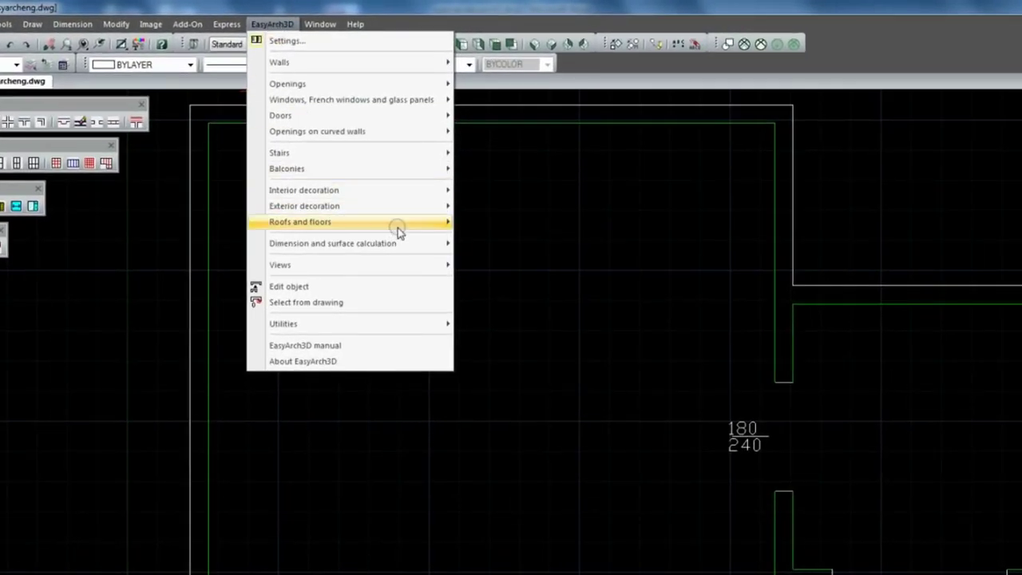
mouse_move(398, 228)
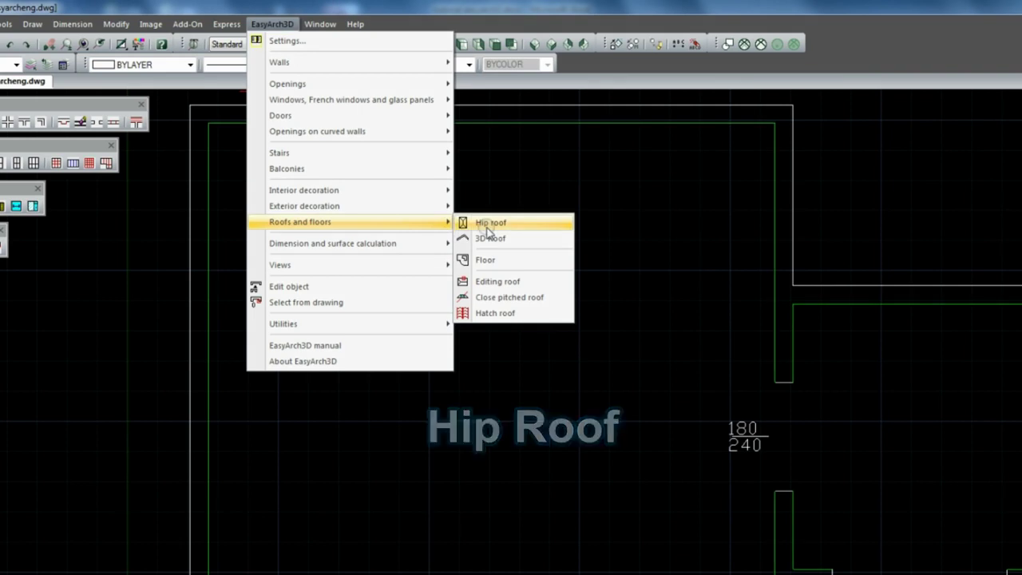
click(487, 225)
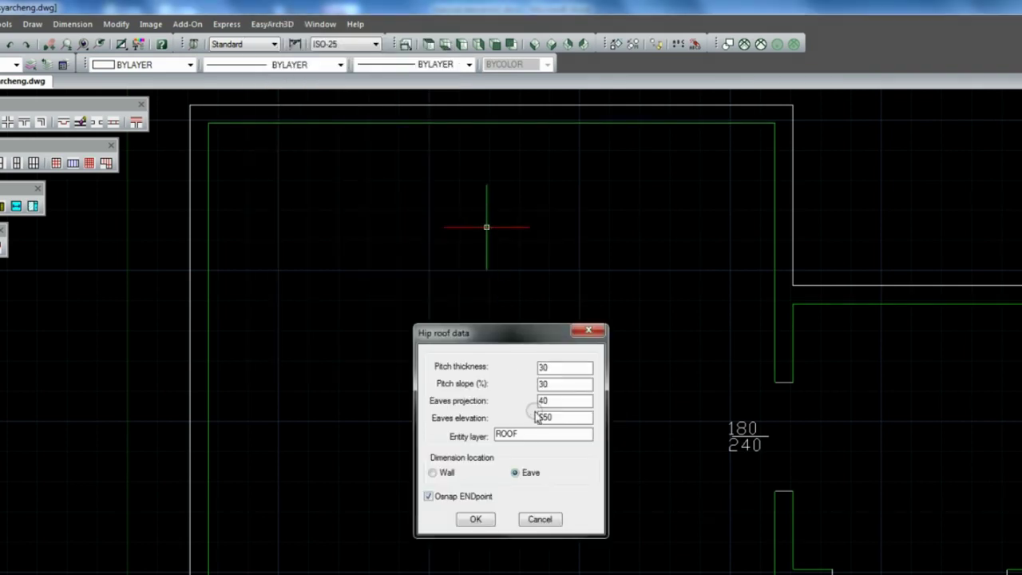
drag(559, 417, 452, 422)
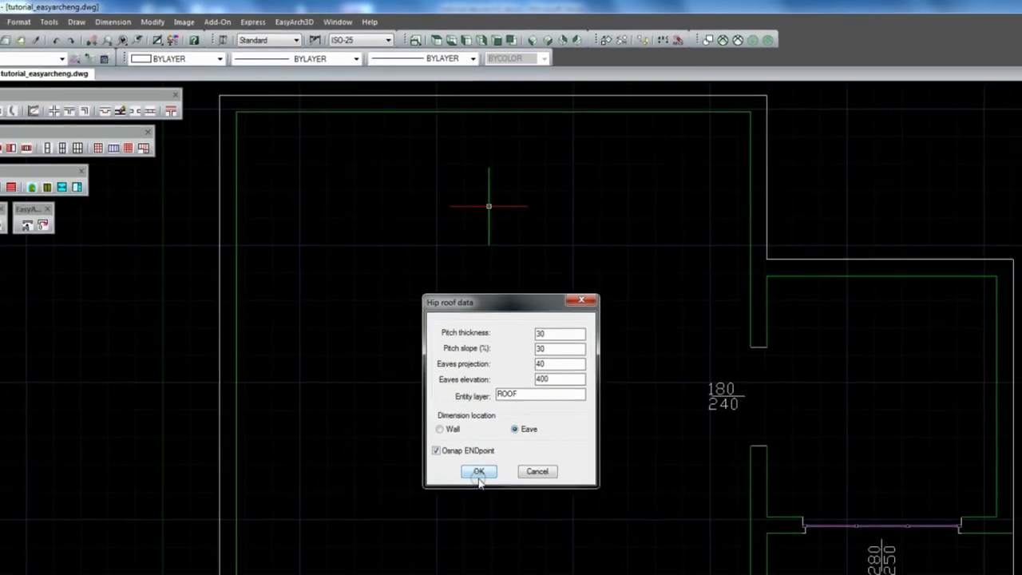
Confirm the hip roof settings and trace the roof around the six outer building corners
click(486, 375)
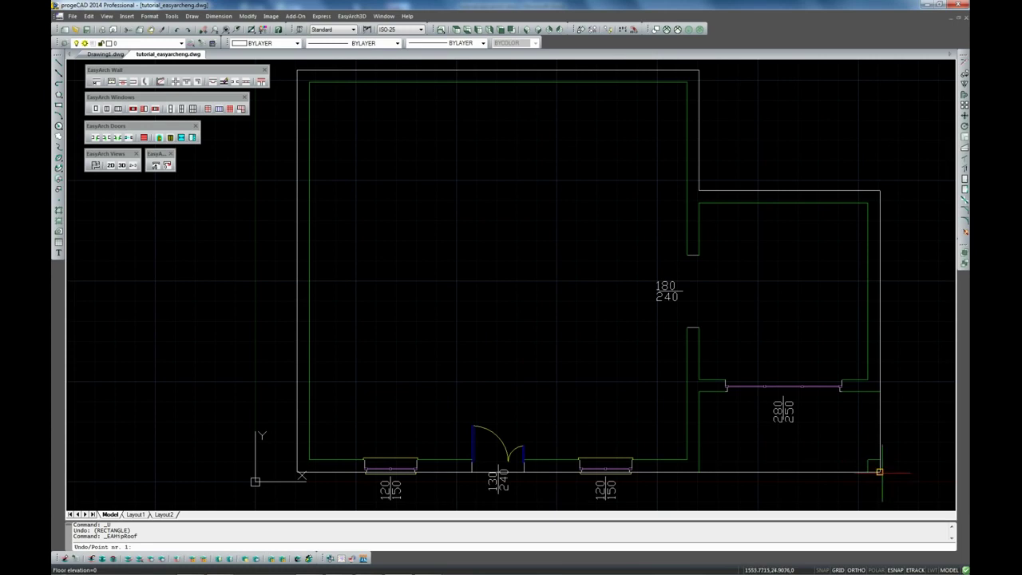
click(879, 472)
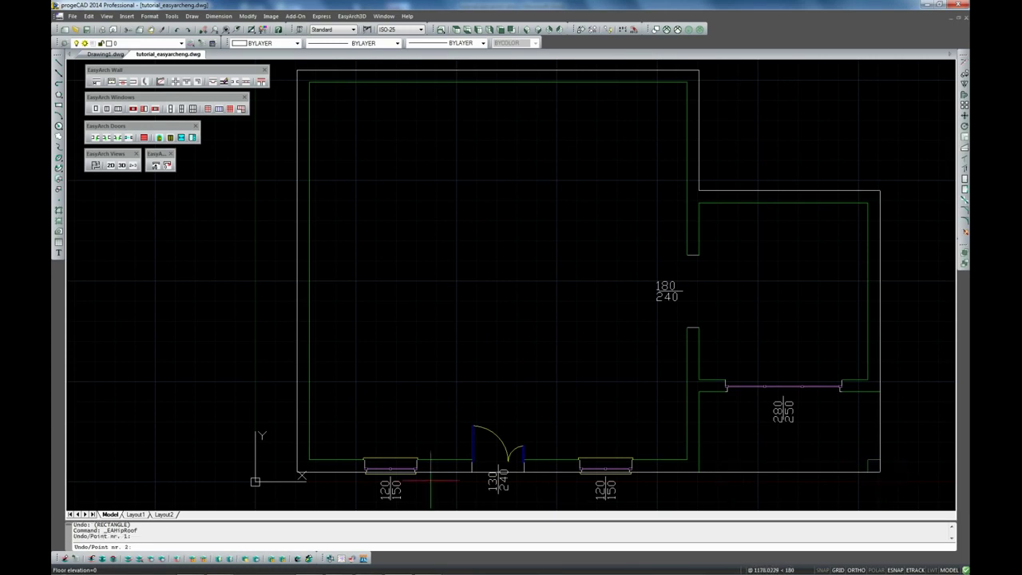
click(295, 474)
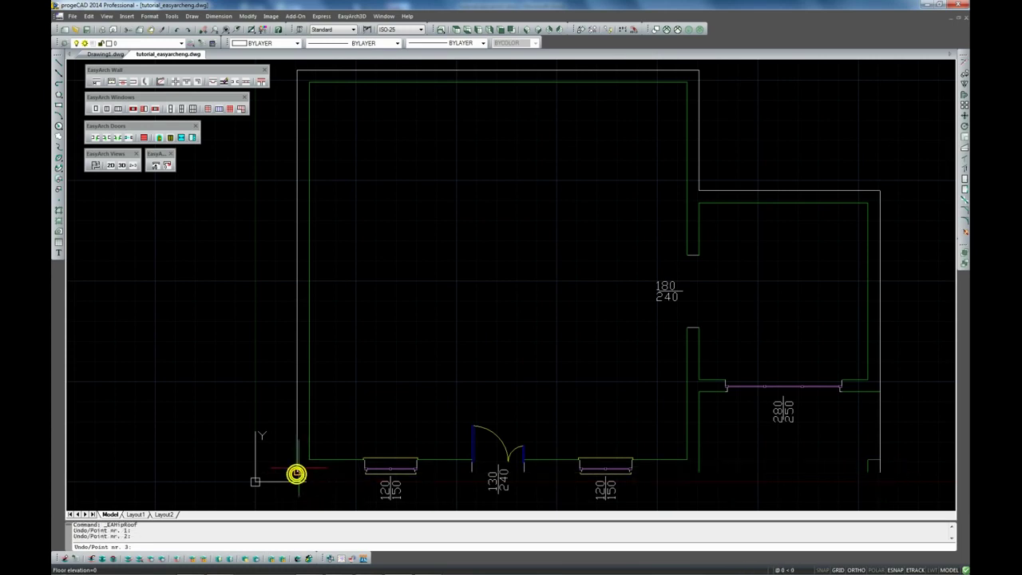
click(297, 70)
click(699, 71)
click(699, 190)
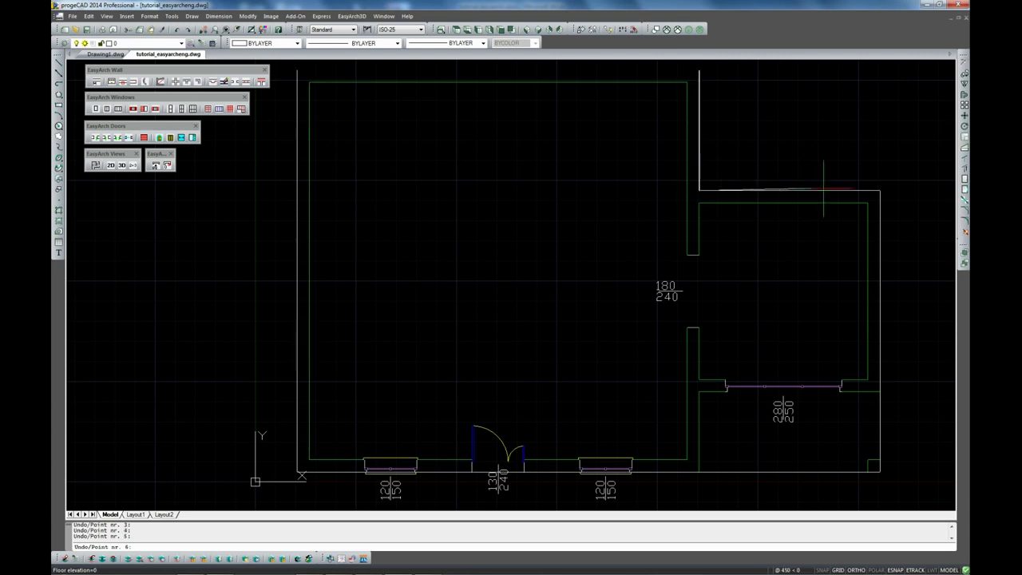
click(880, 190)
key(Return)
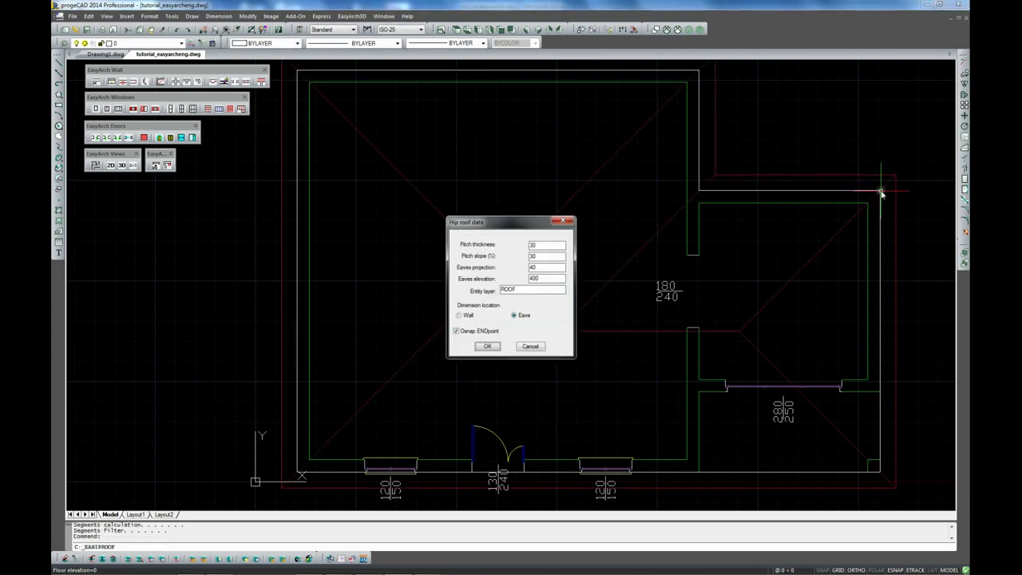
click(548, 346)
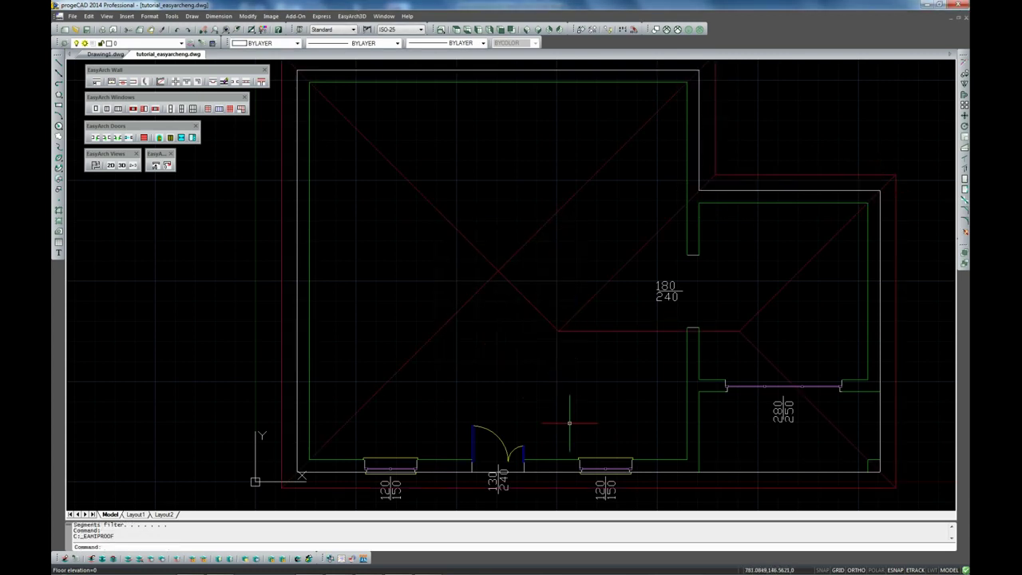
Show the house as a shaded isometric 3D model
click(526, 29)
click(688, 30)
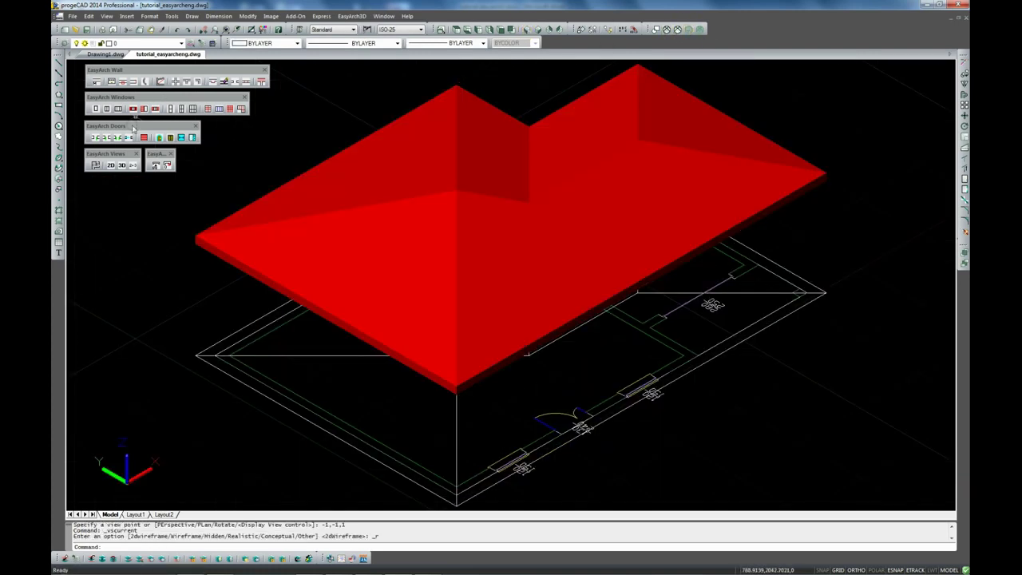
click(121, 166)
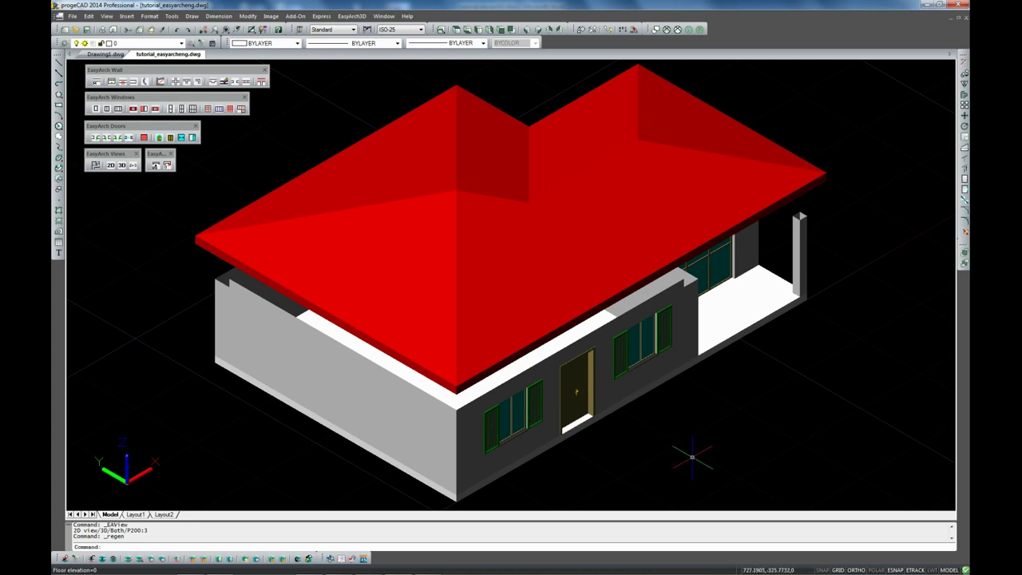
Auto-extend the walls up to the hip roof with Variable height wall, then orbit to the front
click(364, 16)
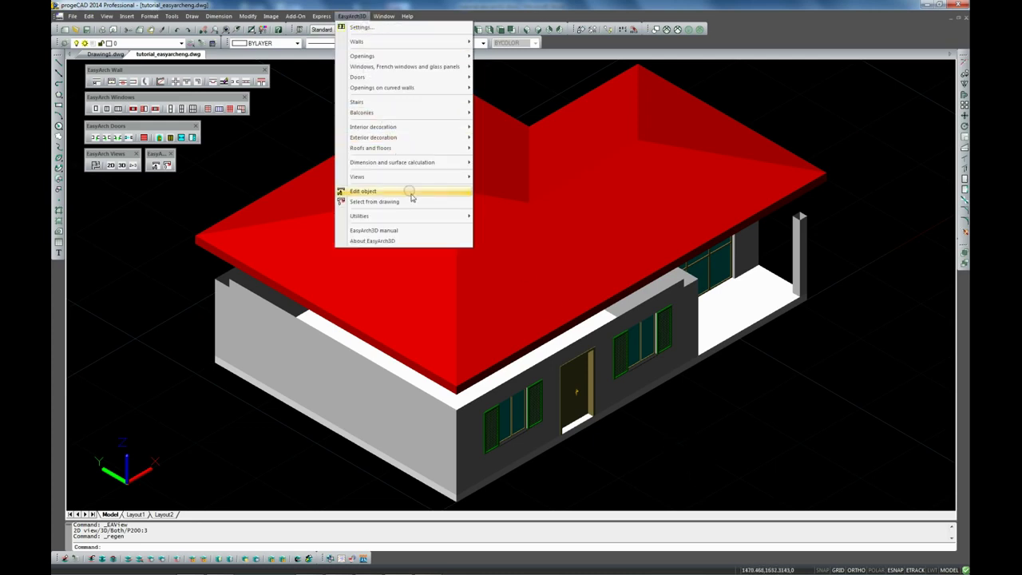
click(437, 216)
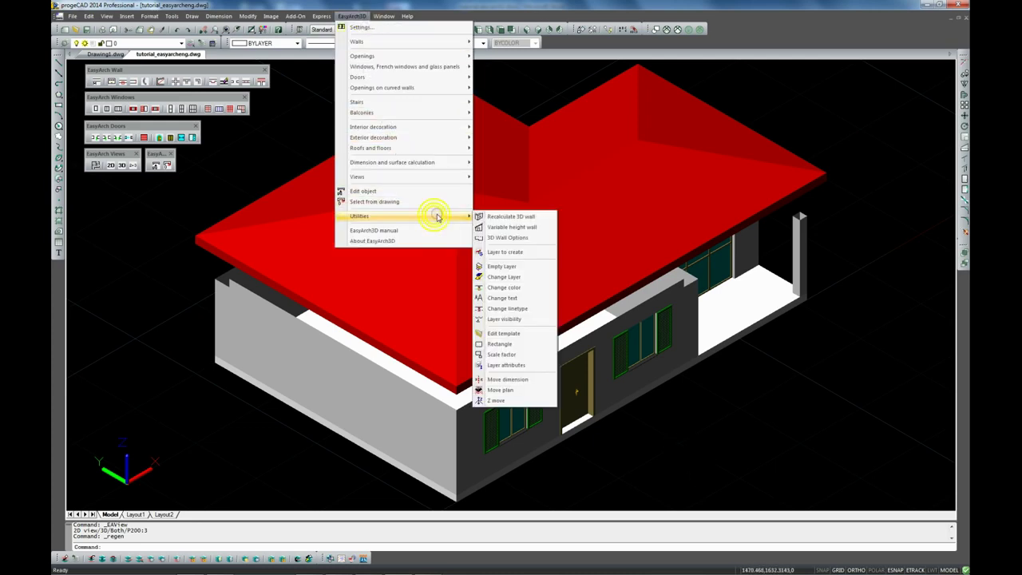
click(512, 227)
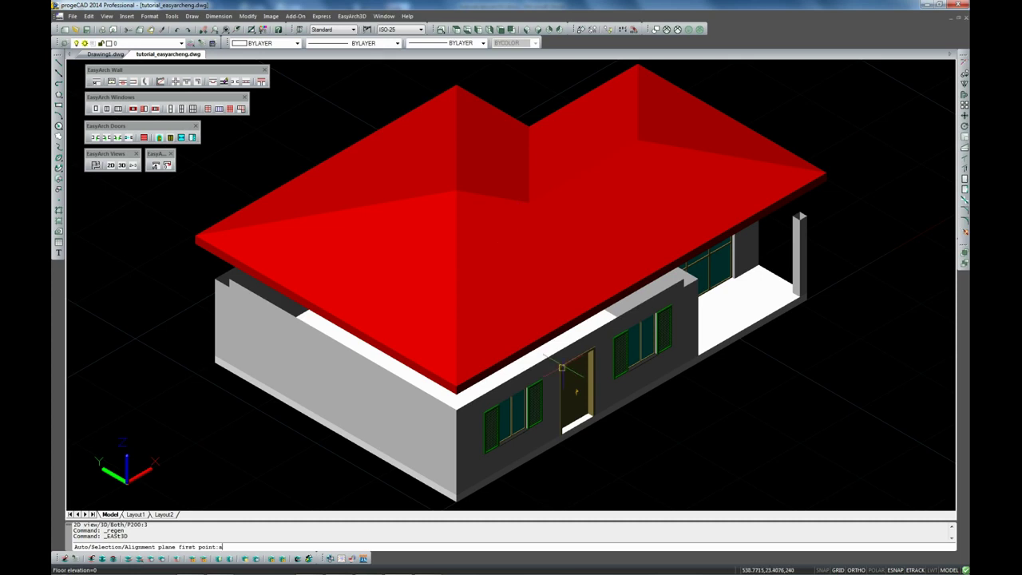
text(a)
key(Return)
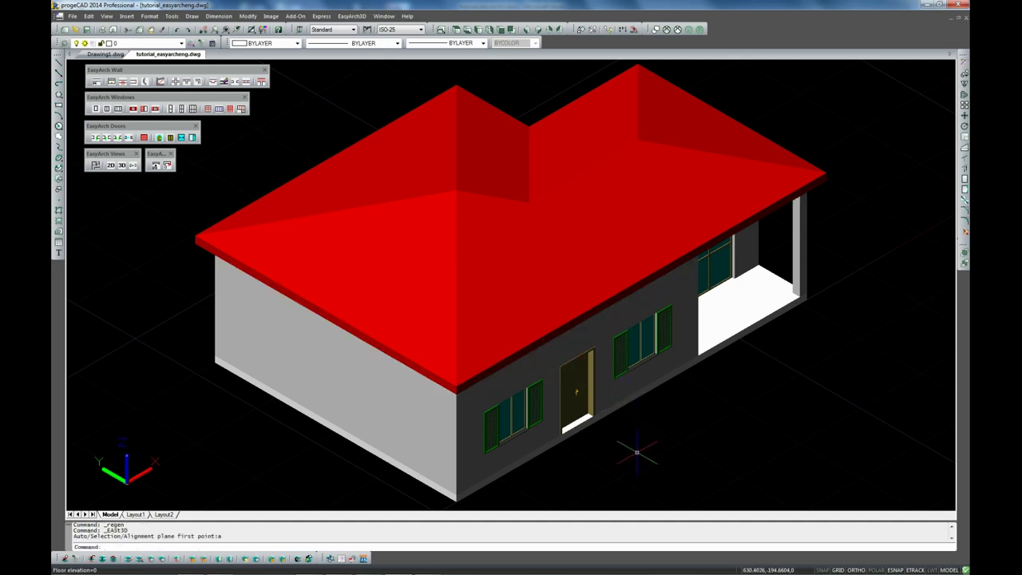
shift+middle_drag(636, 453, 795, 422)
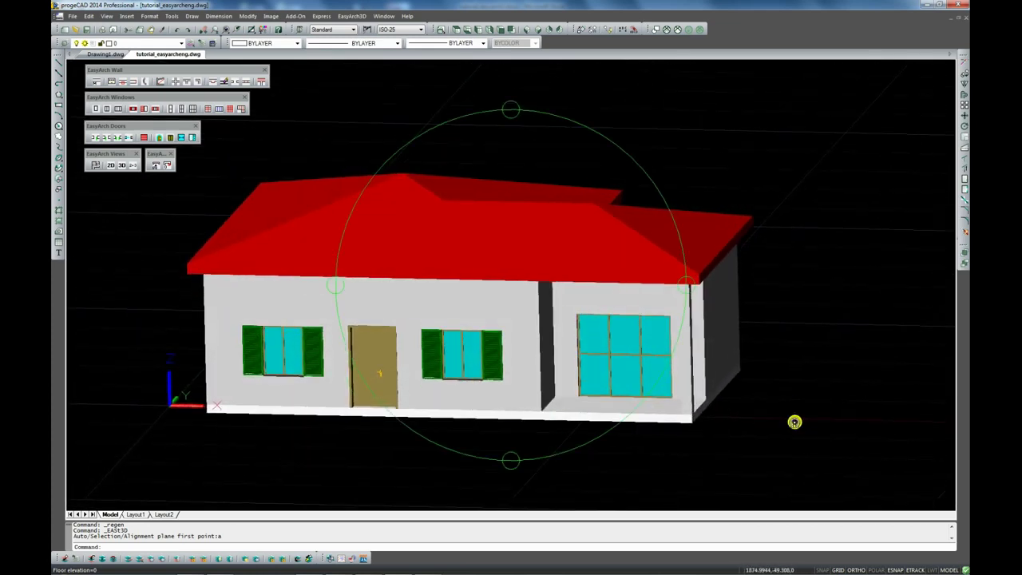
Return to the 2D plan and freeze layers 2DROOF and 2DSLAB1
key(Escape)
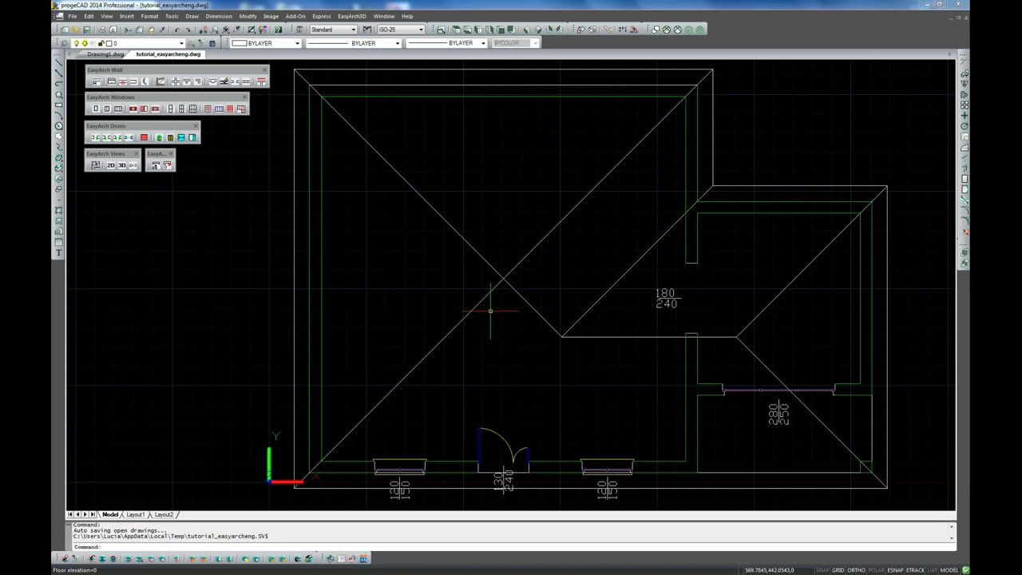
click(181, 43)
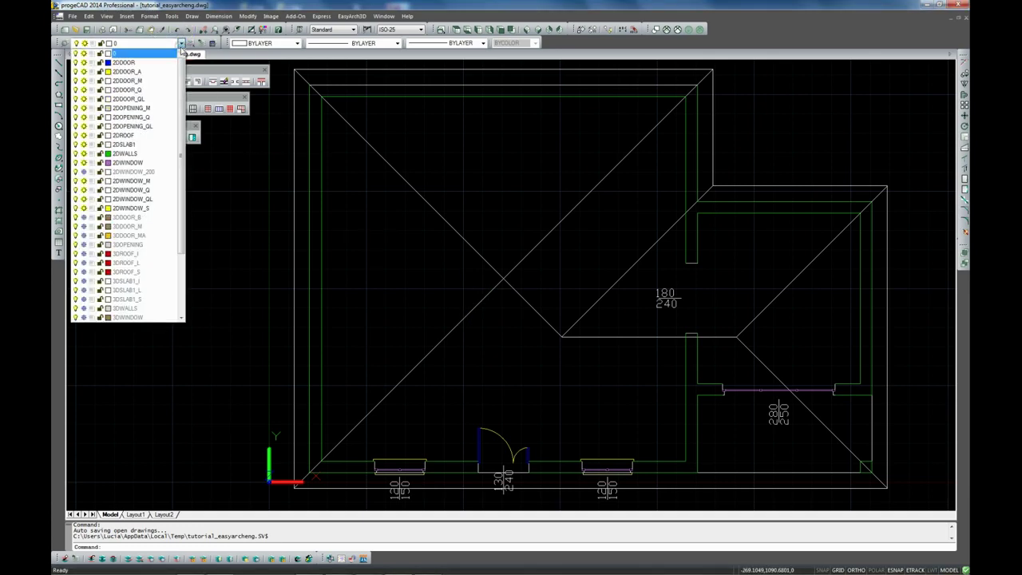
click(84, 135)
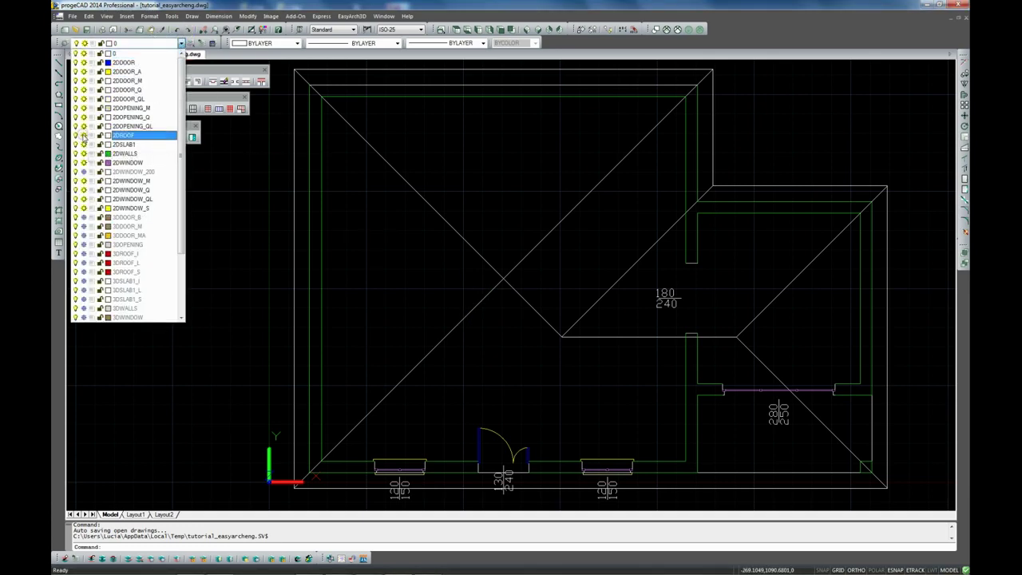
click(84, 143)
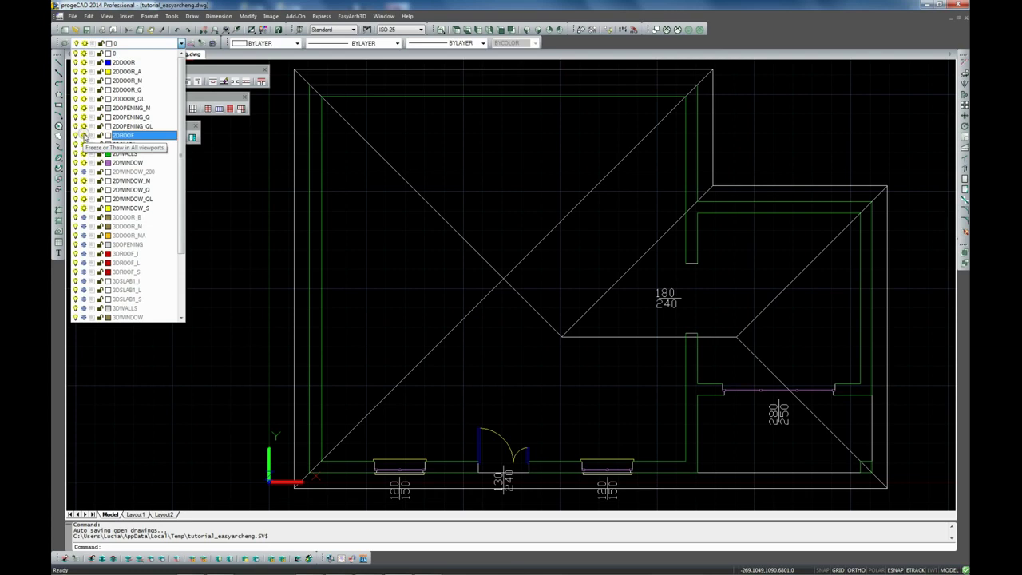
click(277, 284)
Draw a radius 90 circle in the main room
click(59, 126)
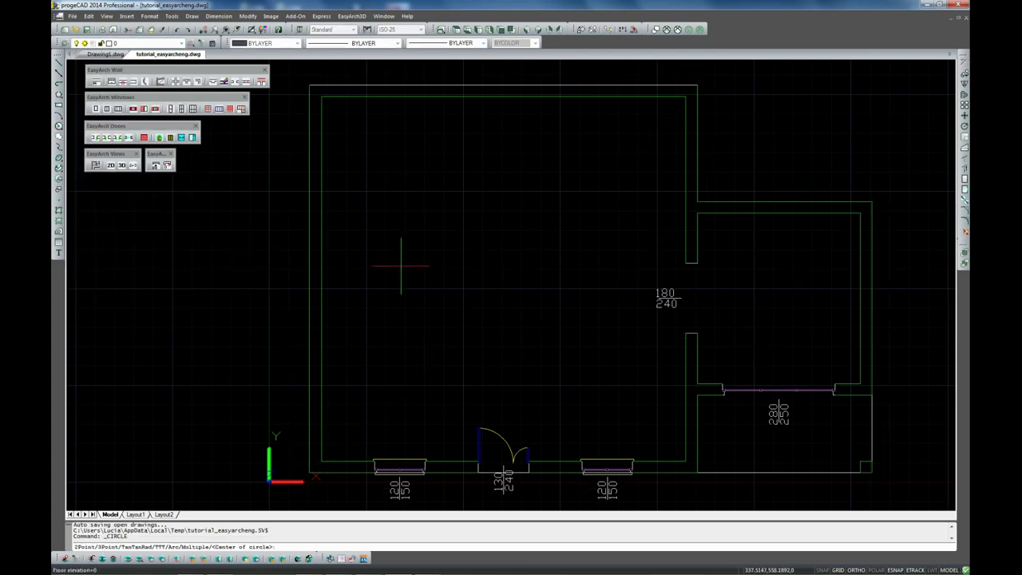
click(390, 273)
text(9)
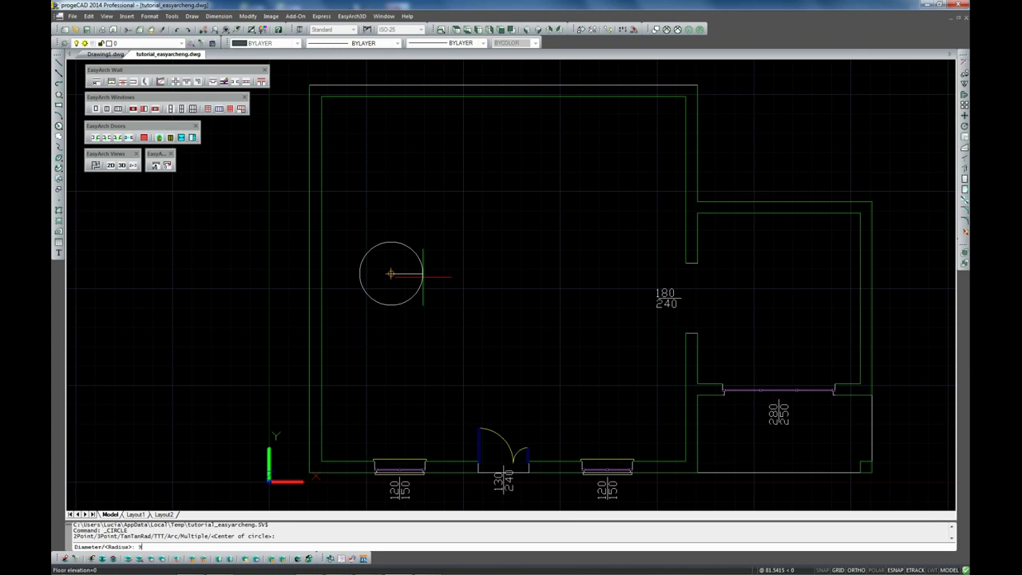
text(0)
key(Return)
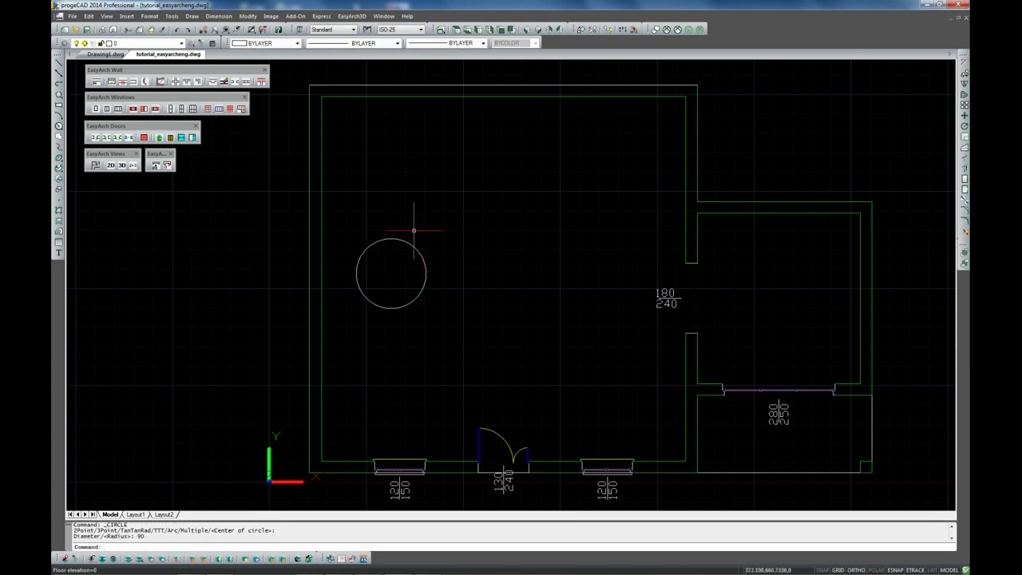
Choose the wooden spiral-helical stair with handrail from EasyArch3D Stairs
click(353, 16)
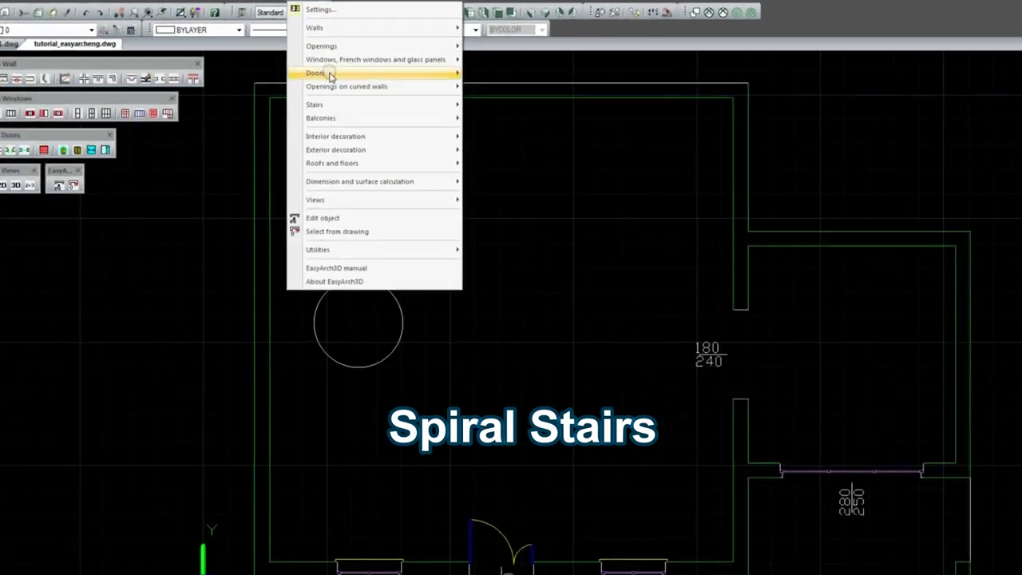
mouse_move(400, 101)
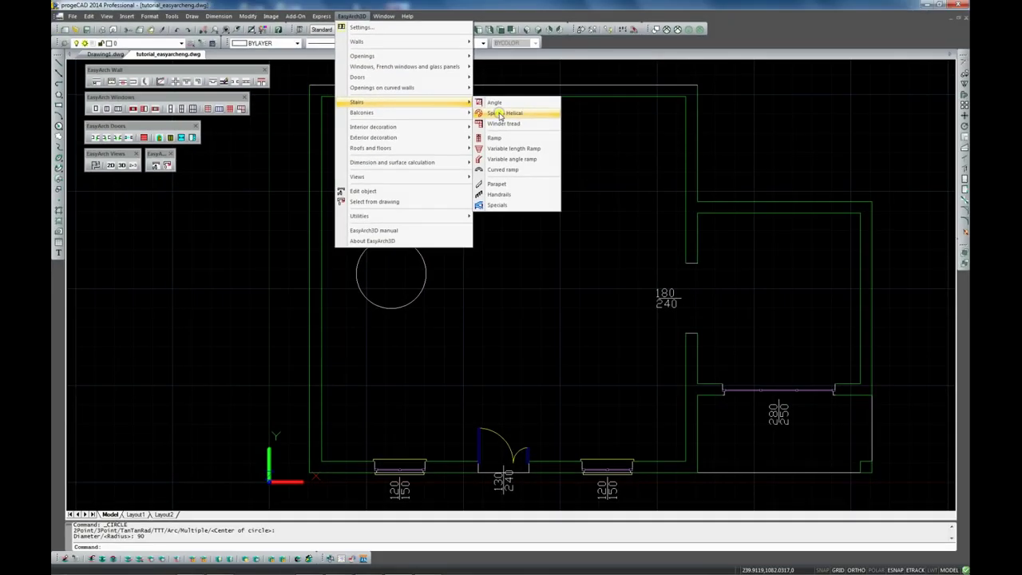
click(497, 125)
click(686, 323)
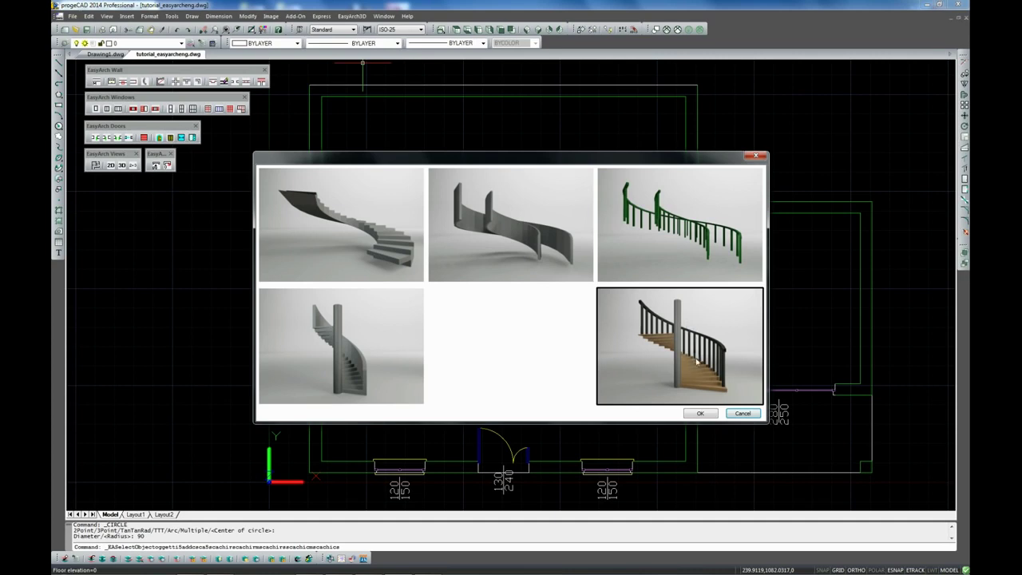
click(707, 416)
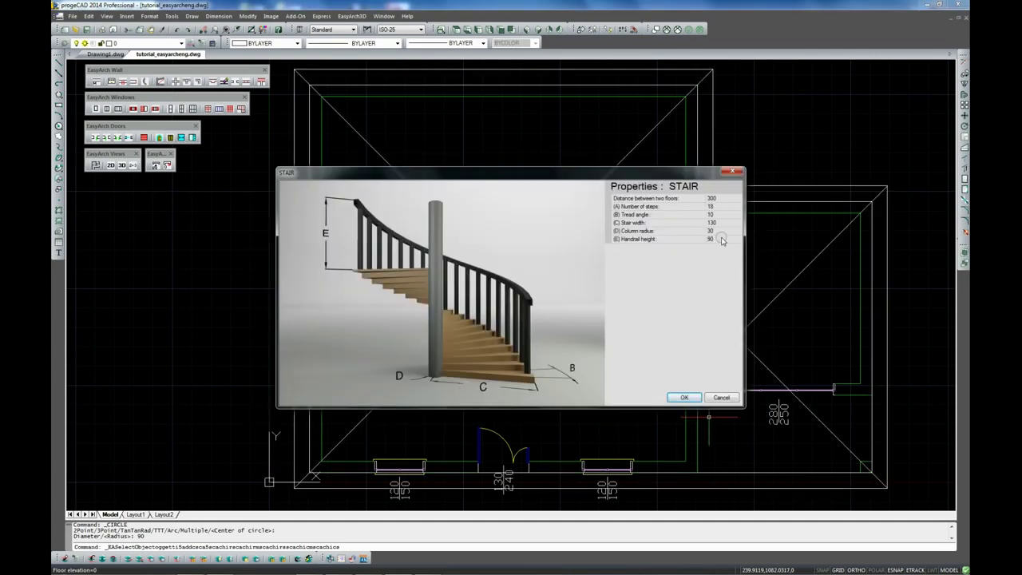
Set width 90, tread angle 15, column radius 10, then place the stair at the circle centre
click(719, 222)
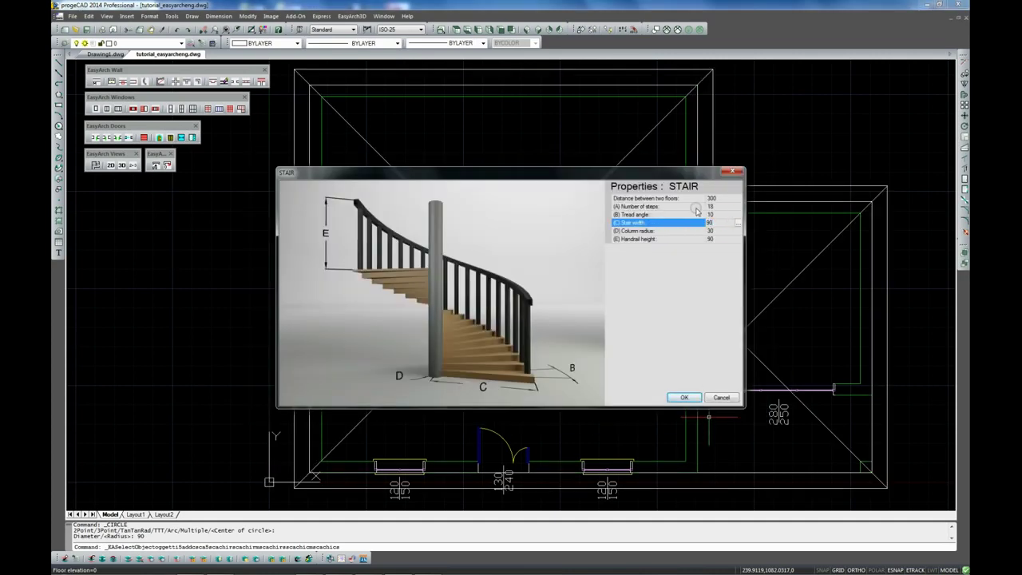
click(721, 214)
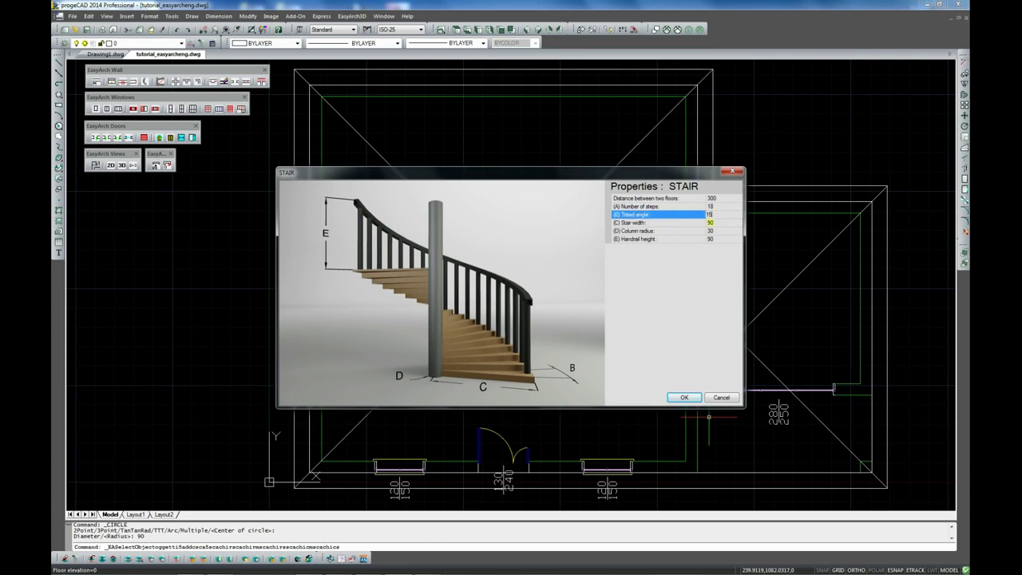
click(718, 231)
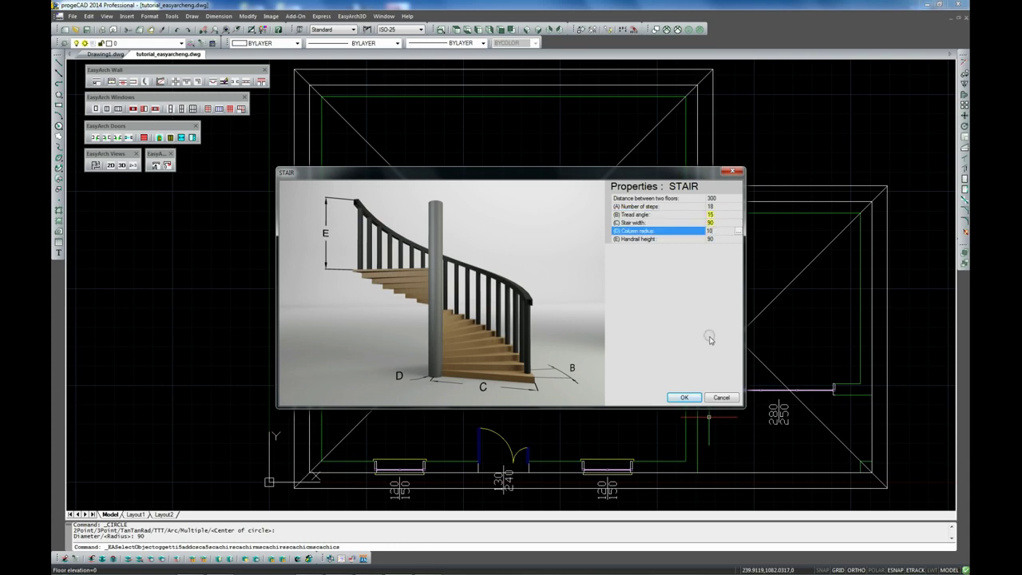
click(686, 396)
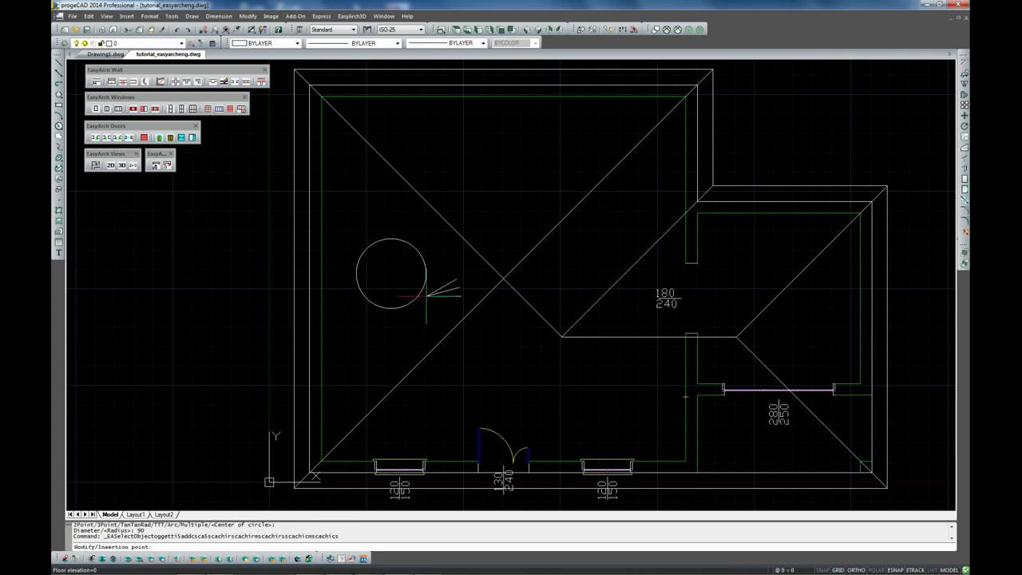
click(392, 273)
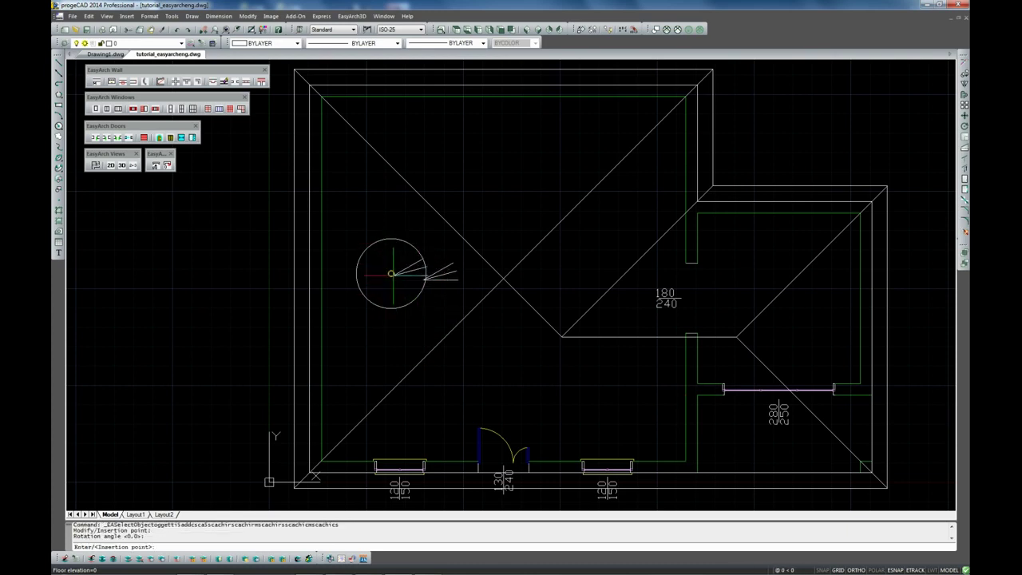
key(Return)
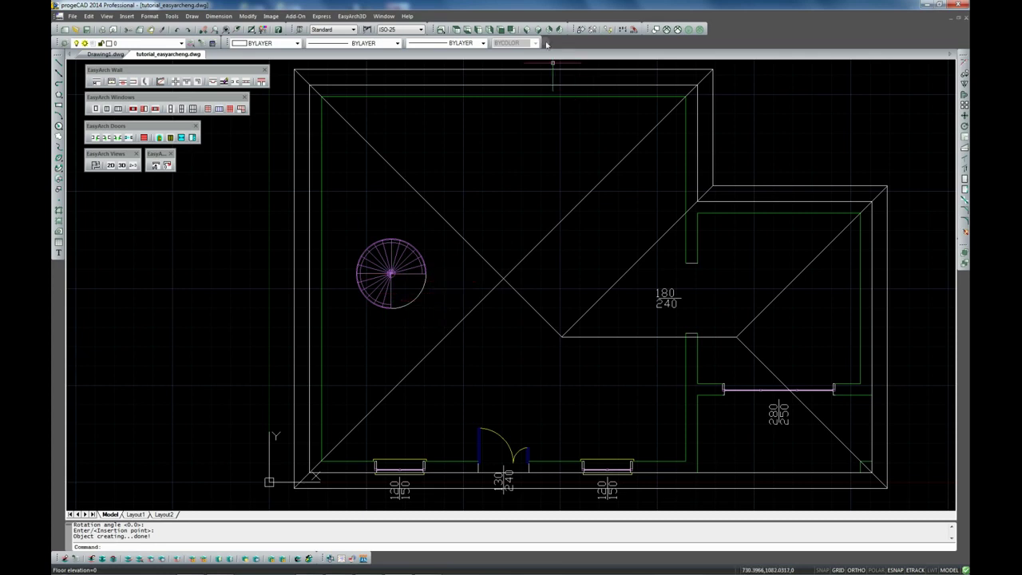
click(527, 29)
Generate the 3D house in Realistic style and turn off the three 3DROOF layers
click(122, 165)
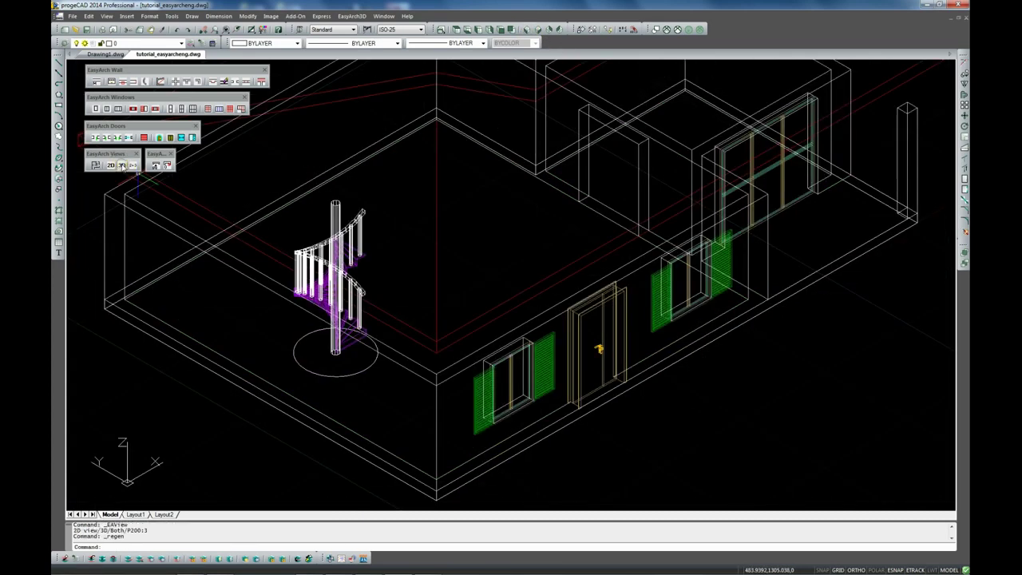
click(691, 29)
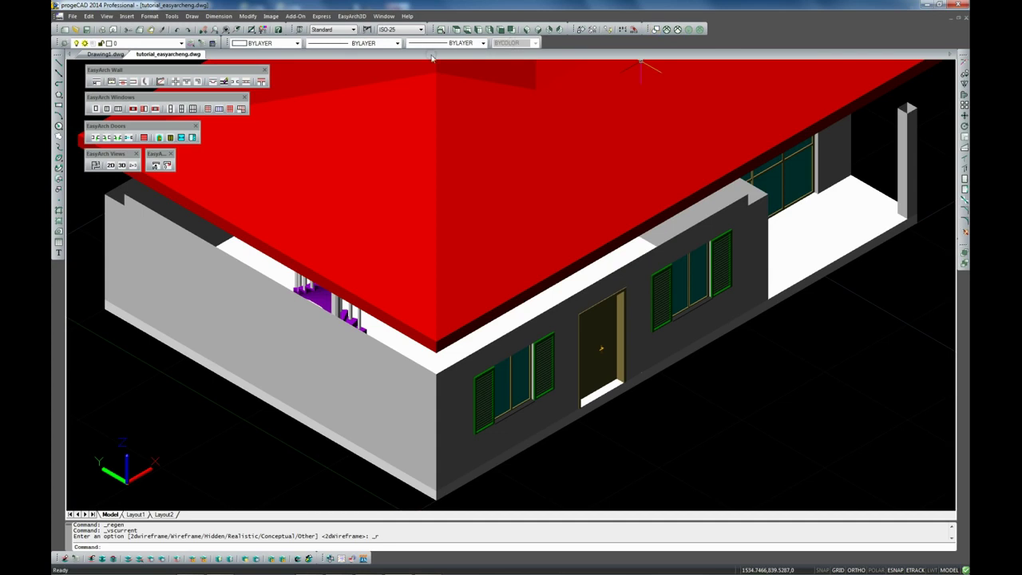
click(182, 42)
click(75, 263)
click(75, 272)
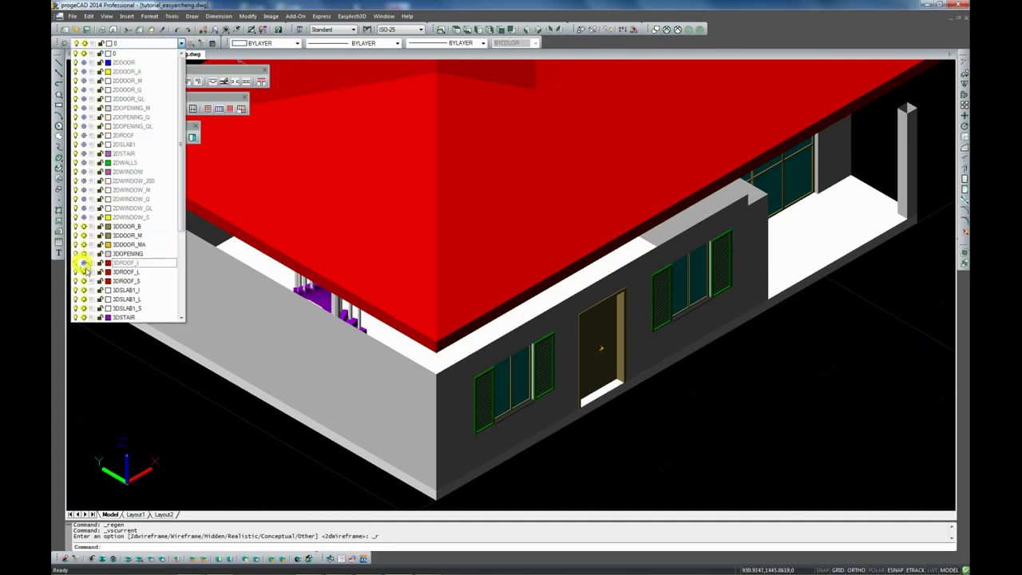
click(75, 282)
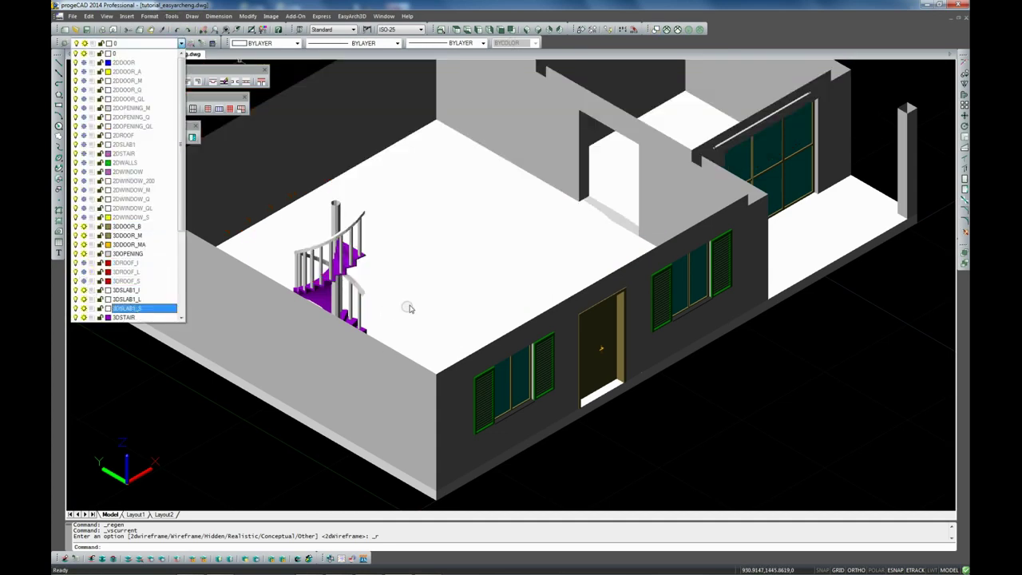
click(409, 308)
Orbit down into the rooms to see the spiral staircase, then zoom to fit the plan
shift+middle_drag(365, 274, 371, 251)
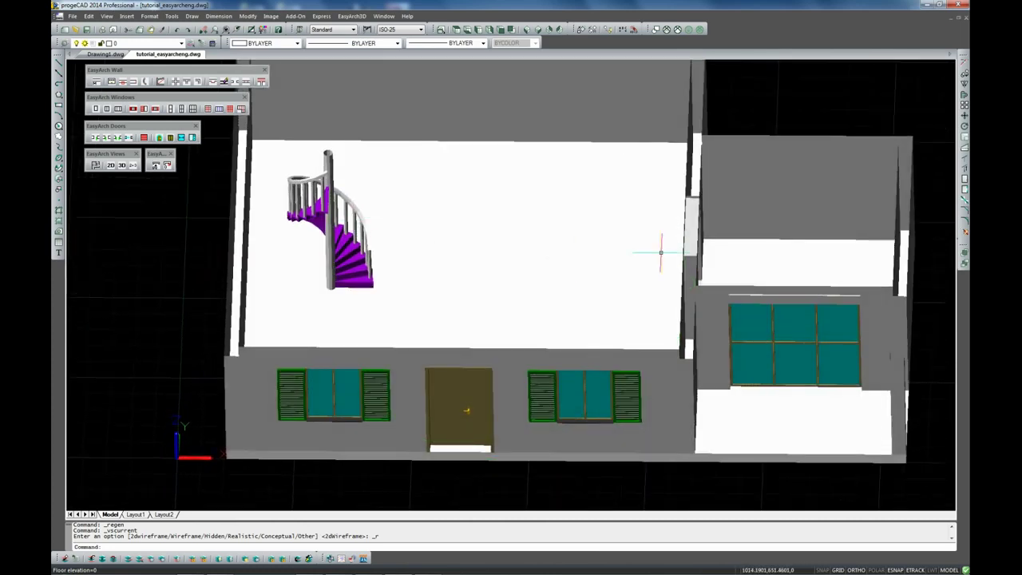
text(z)
key(Return)
Freeze the 2DSTAIR and 2DROOF layers to hide the stair and roof
text(e)
key(Return)
click(182, 43)
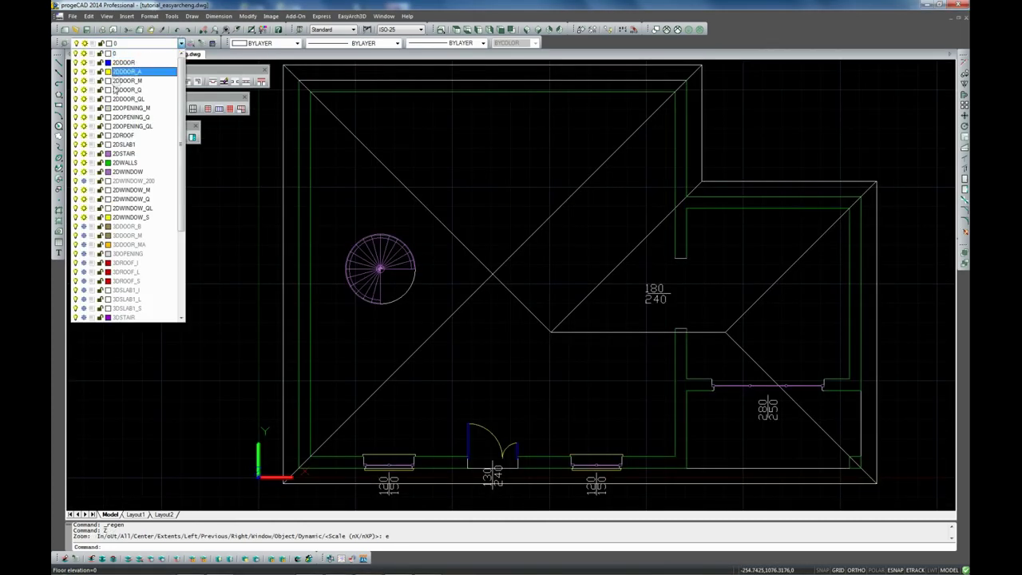
click(84, 153)
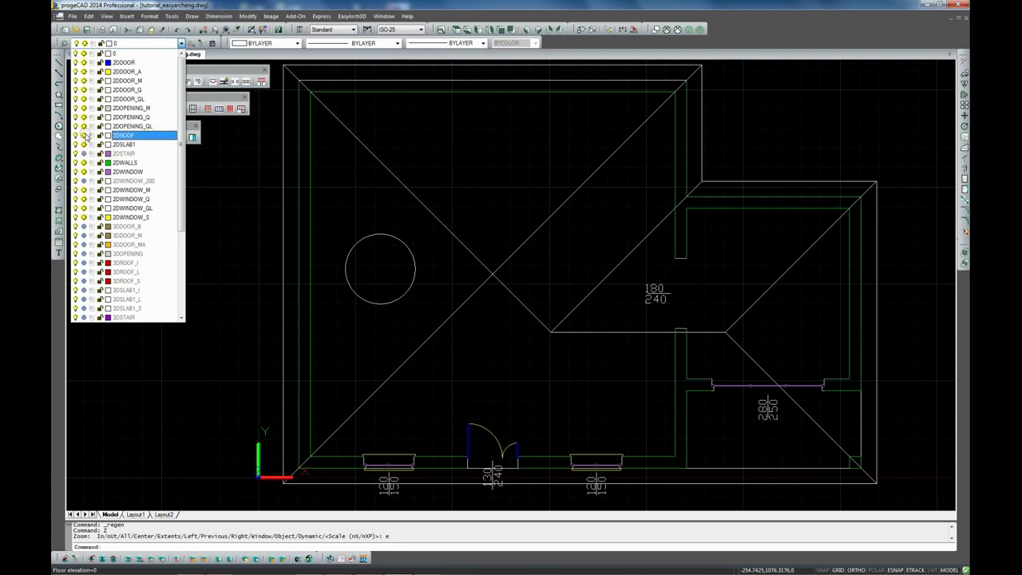
click(84, 135)
click(251, 199)
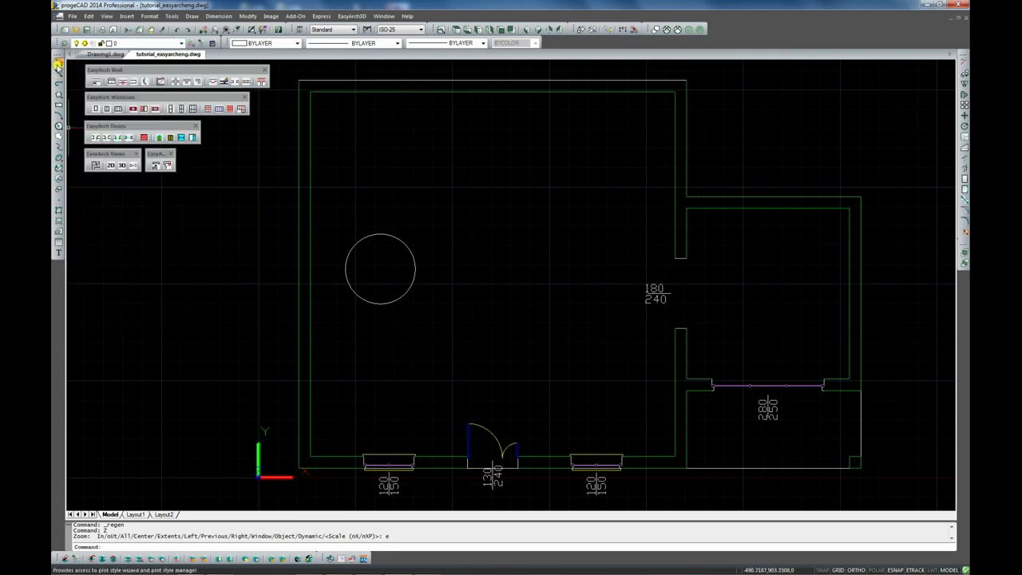
Draw two lines from the circle's centre to its bottom and right quadrants
click(58, 63)
click(380, 269)
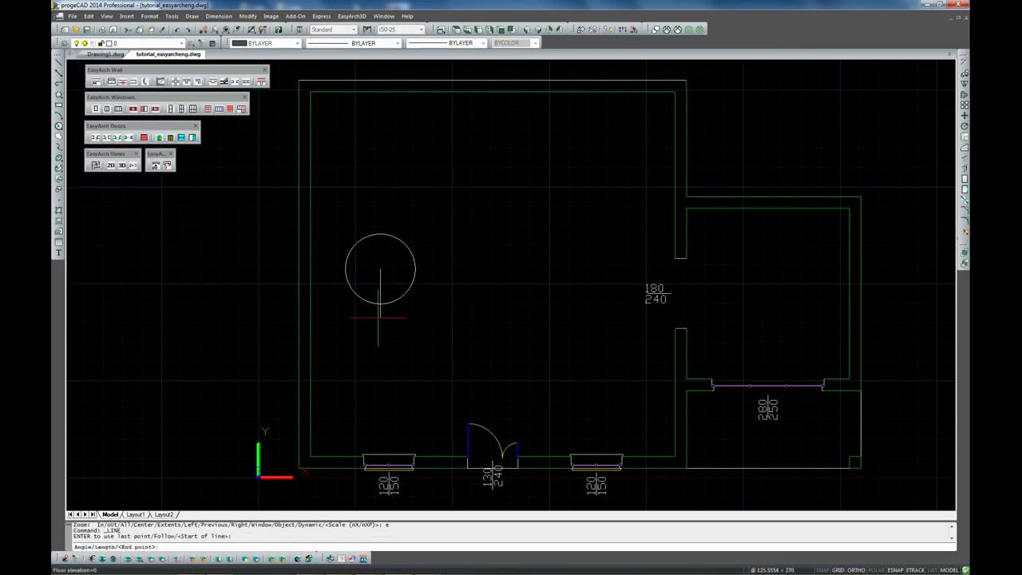
key(F3)
click(381, 304)
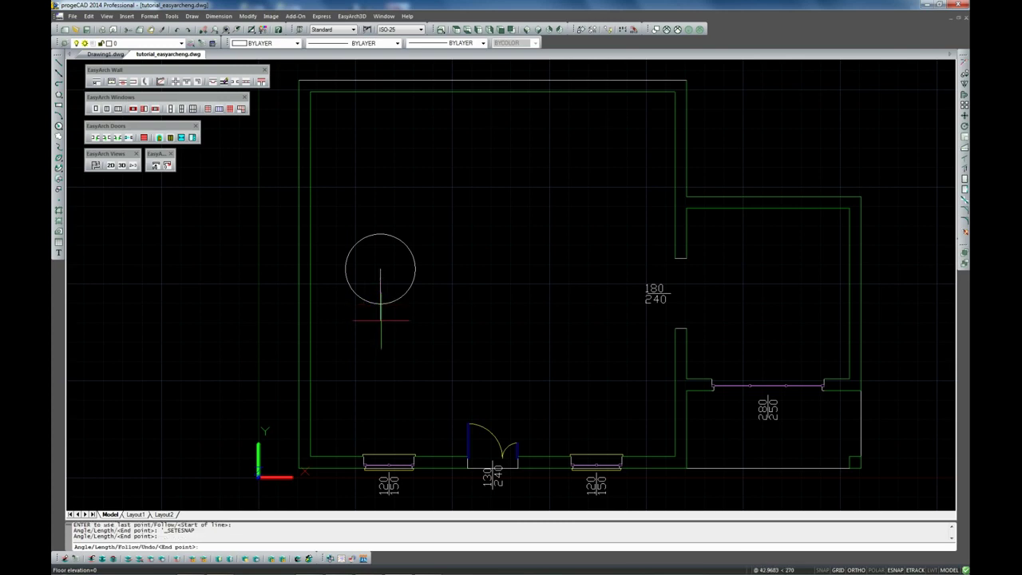
key(Return)
key(Return)
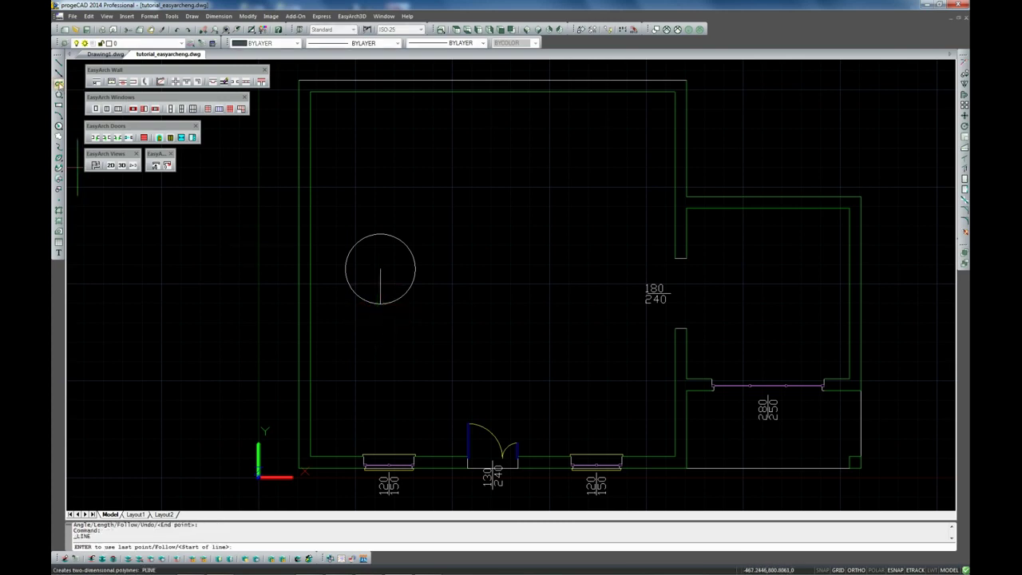
click(380, 269)
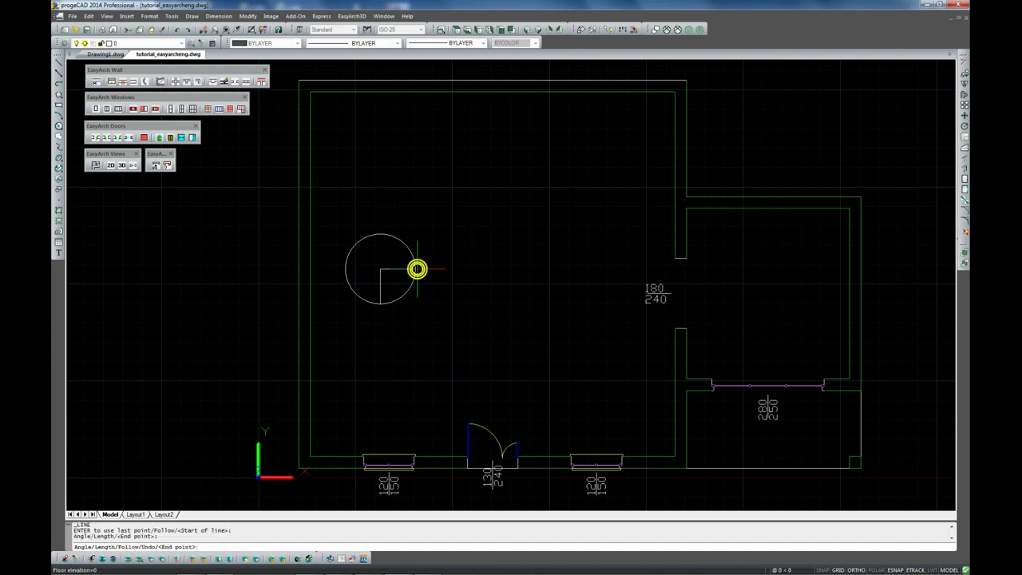
click(417, 269)
key(Return)
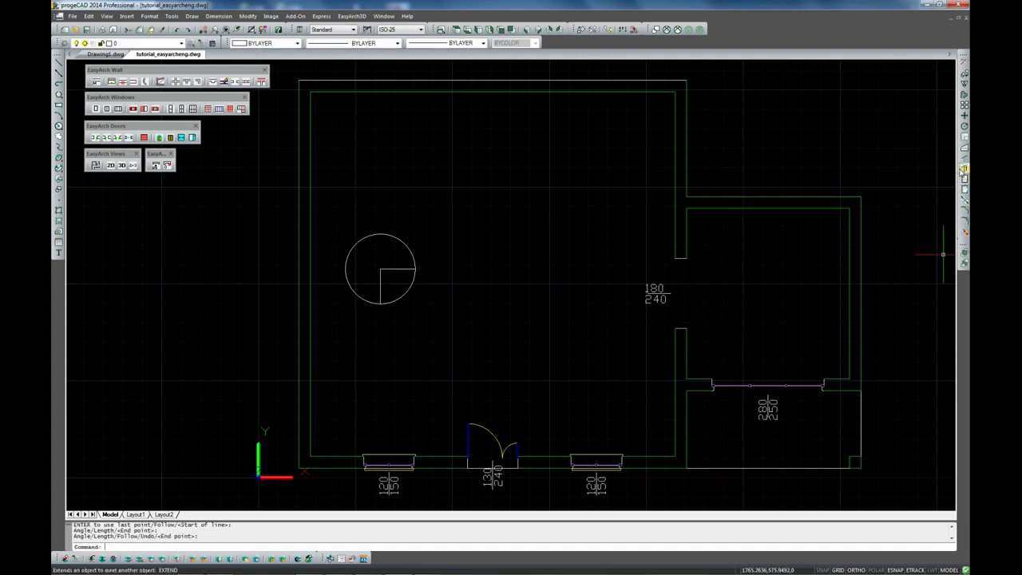
Trim away the circle's lower-right arc between the two radial lines
click(964, 157)
click(378, 286)
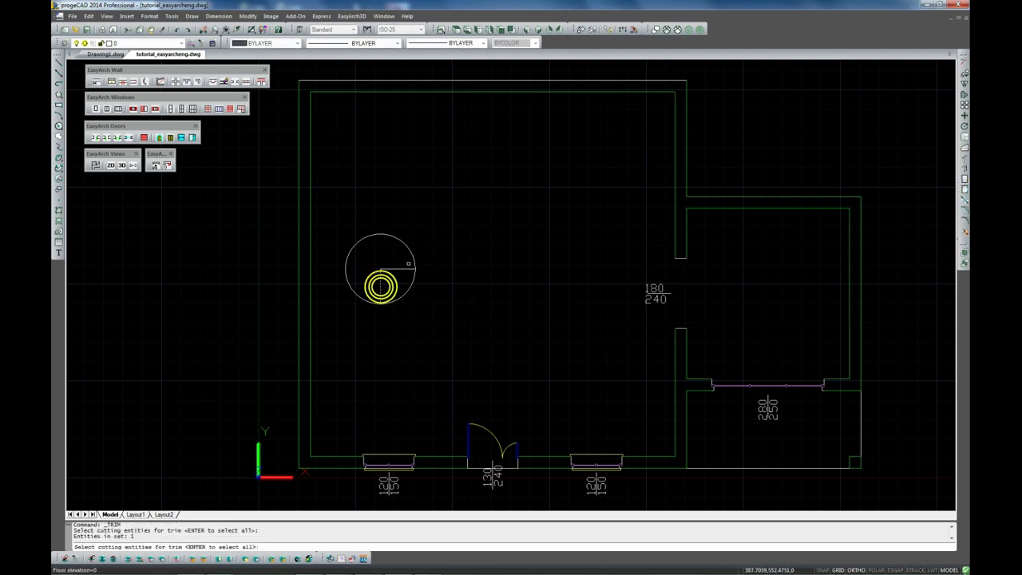
click(403, 269)
key(Return)
click(404, 289)
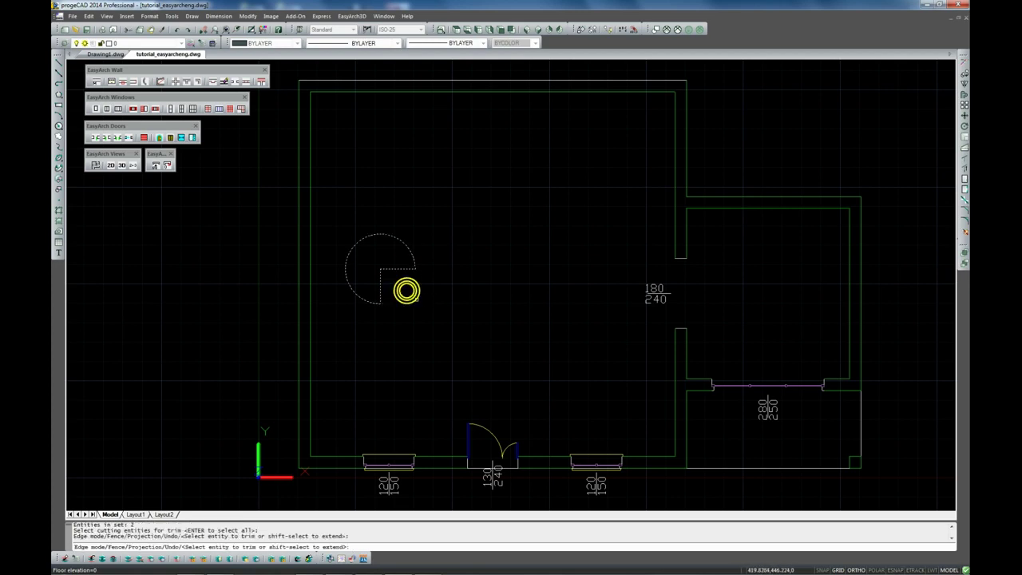
key(Return)
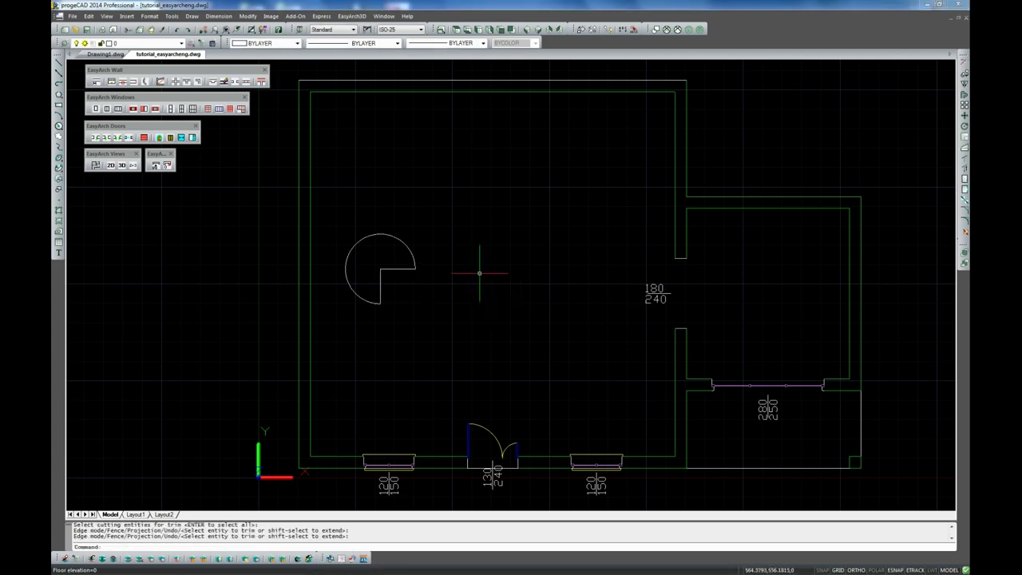
Start an EasyArch3D Floor slab, 25 deep, soffit elevation 275, layer SLAB2, defined by points
click(352, 16)
mouse_move(392, 147)
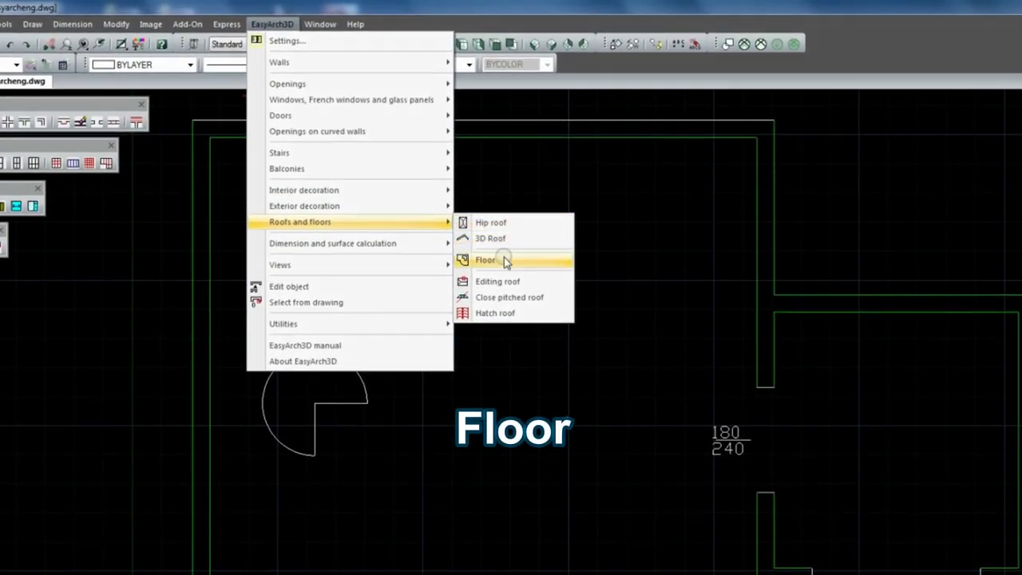
click(505, 260)
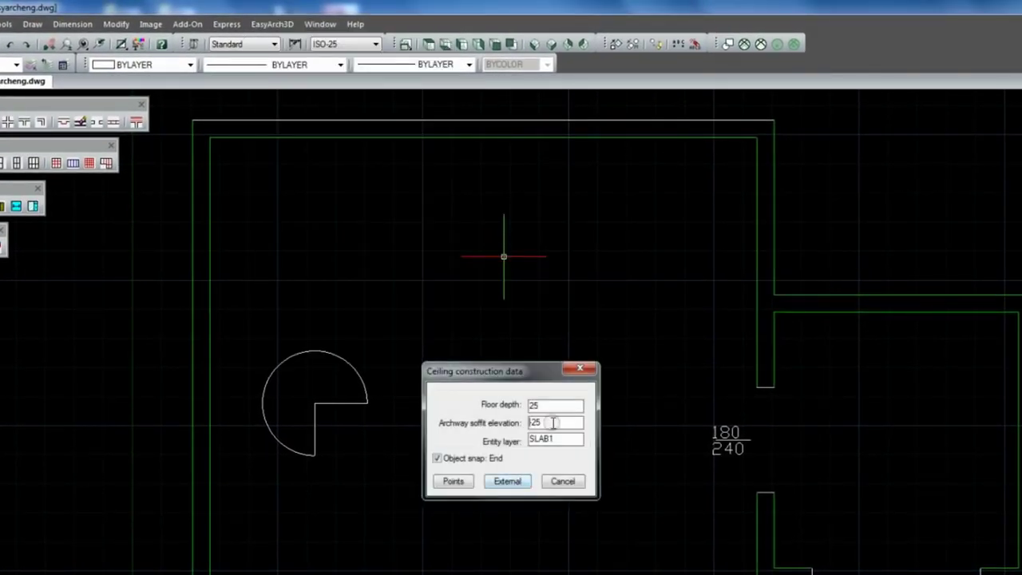
drag(545, 423, 430, 444)
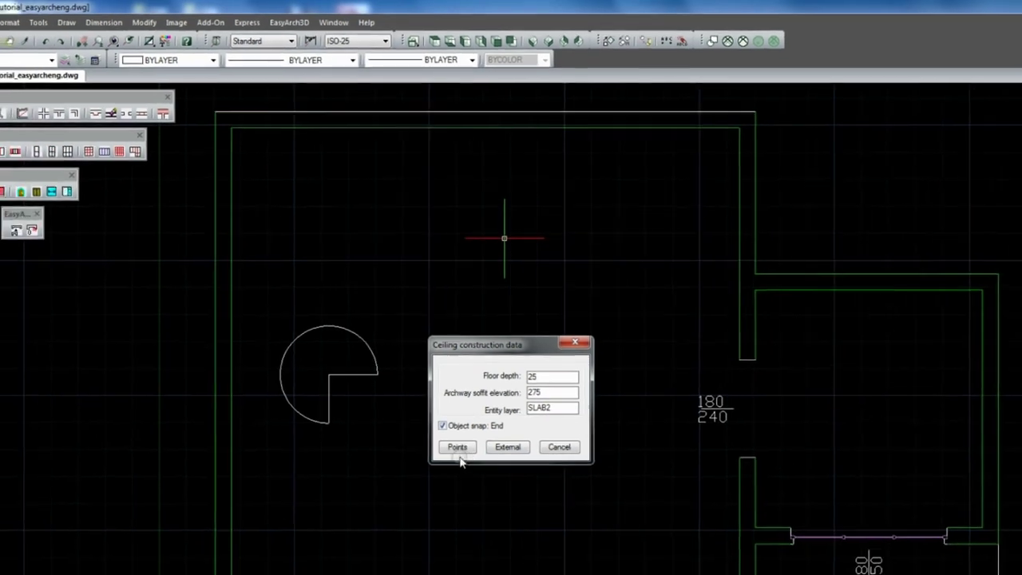
click(453, 481)
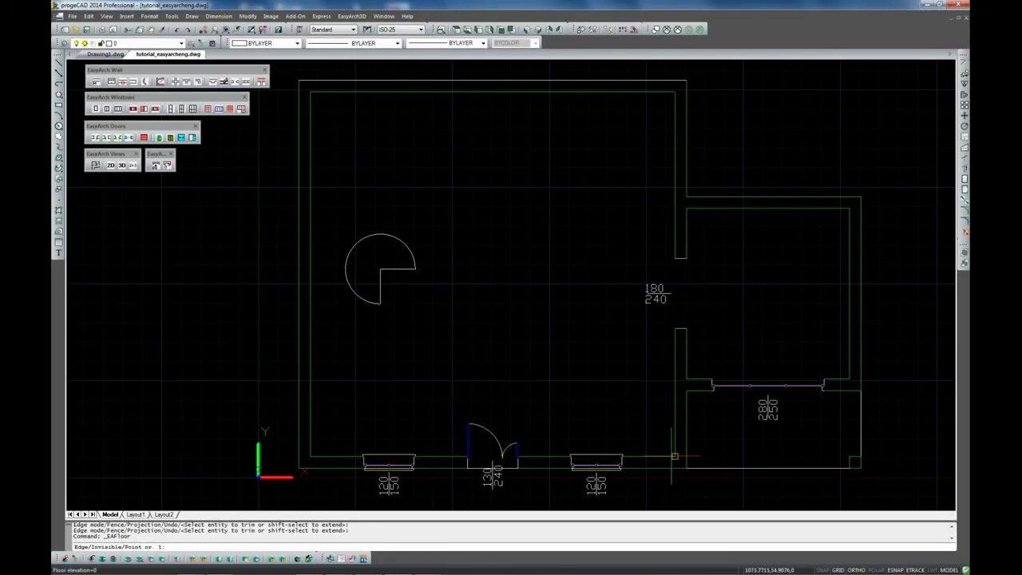
Outline the slab through the main room's four inner wall corners
click(675, 456)
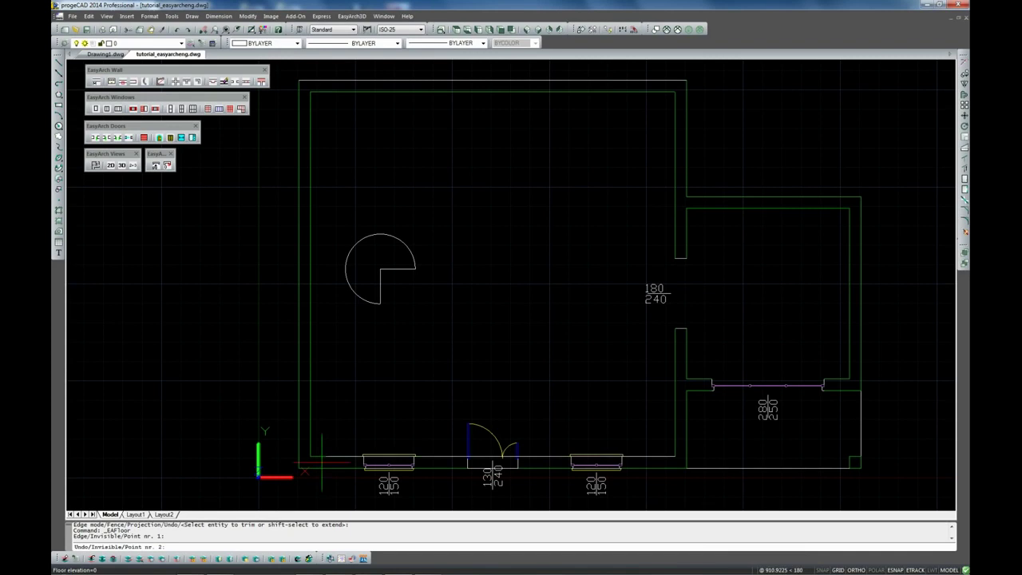
click(310, 457)
click(310, 91)
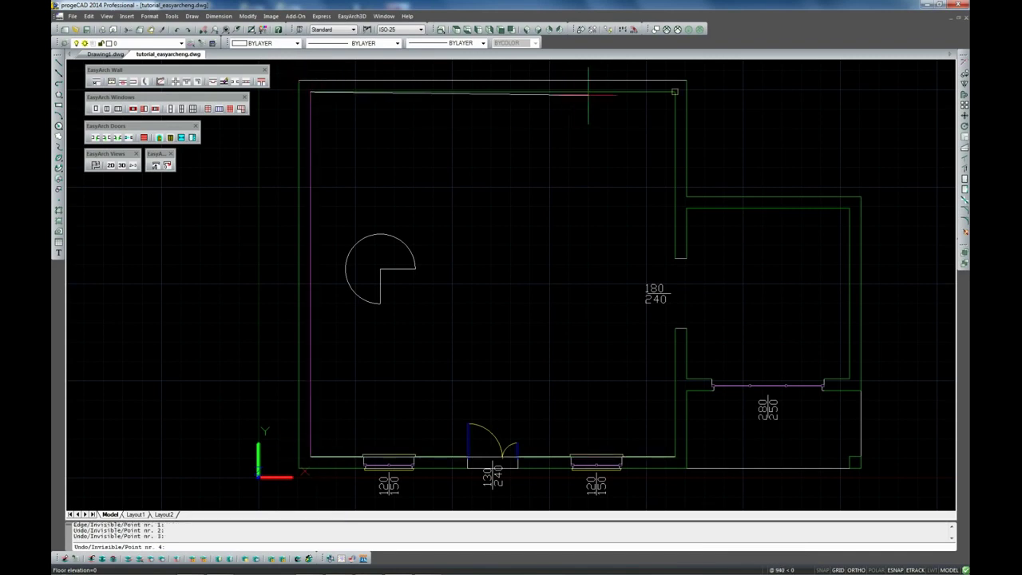
click(676, 91)
key(Return)
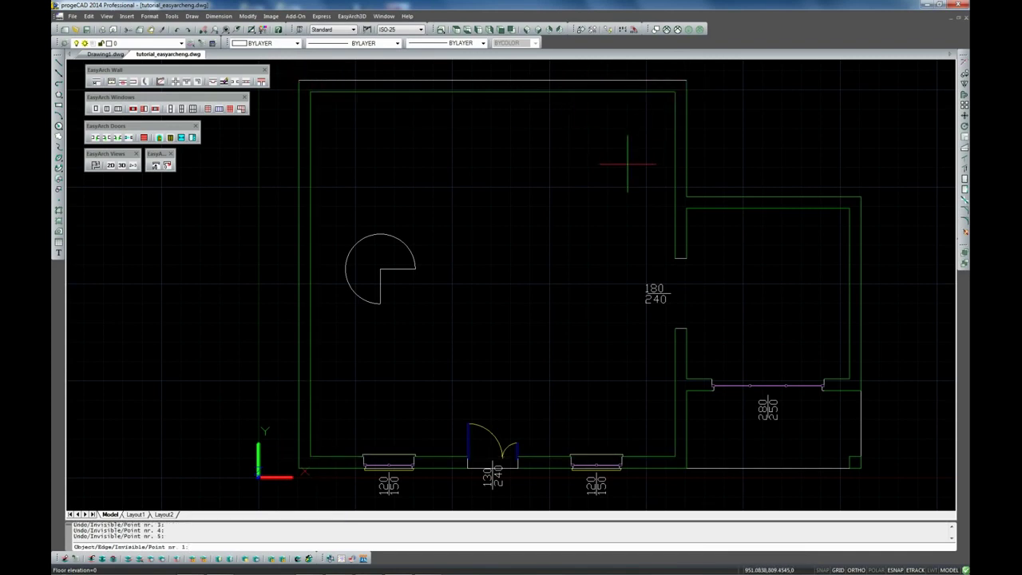
Use the Edge option to cut the three-quarter circle out as the stairwell opening
text(e)
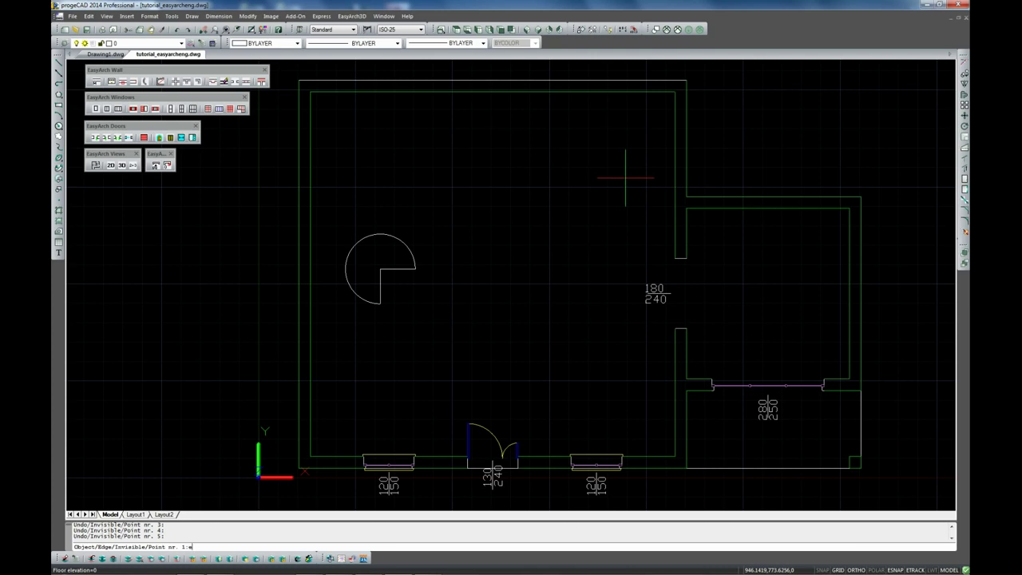
key(Return)
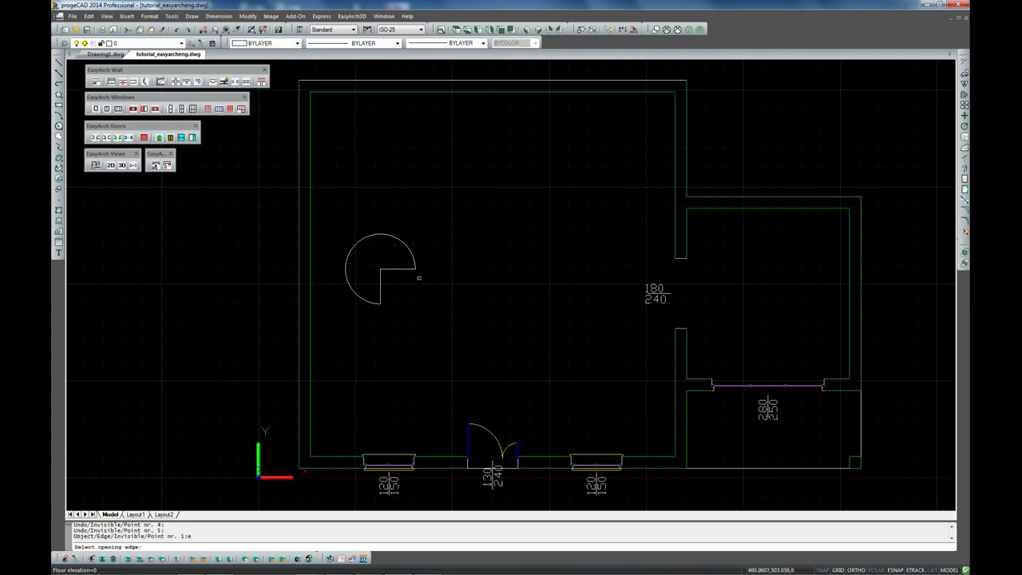
click(348, 253)
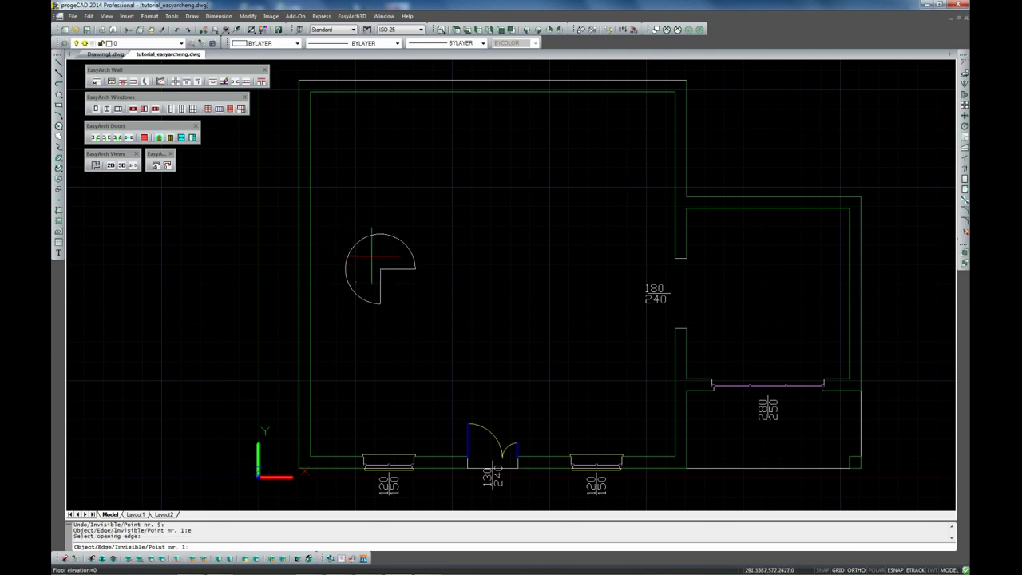
key(Return)
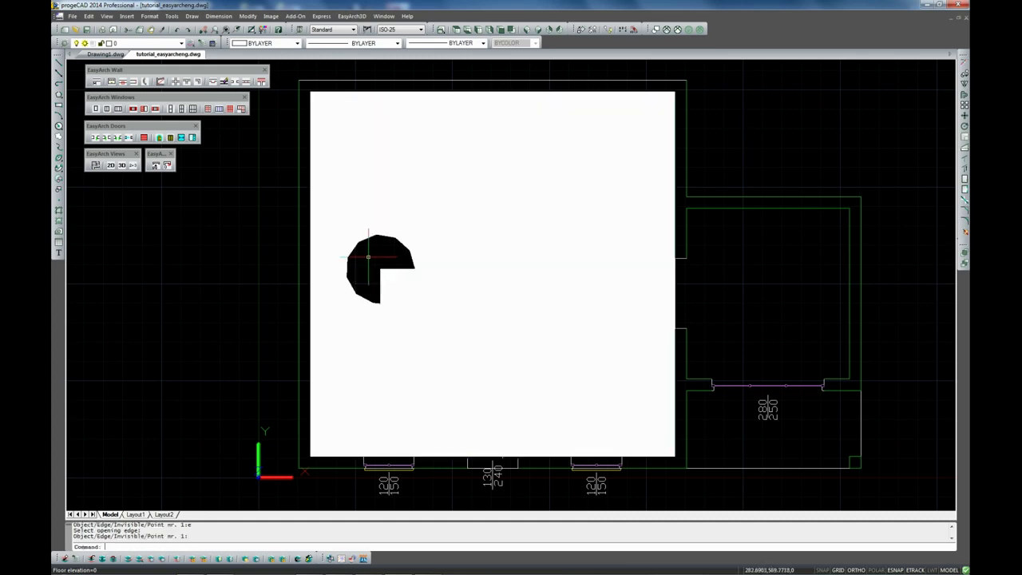
Show the house in SW isometric 3D, check the slab, then thaw 3DROOF_S, 3DROOF_L and 3DROOF_I
click(527, 29)
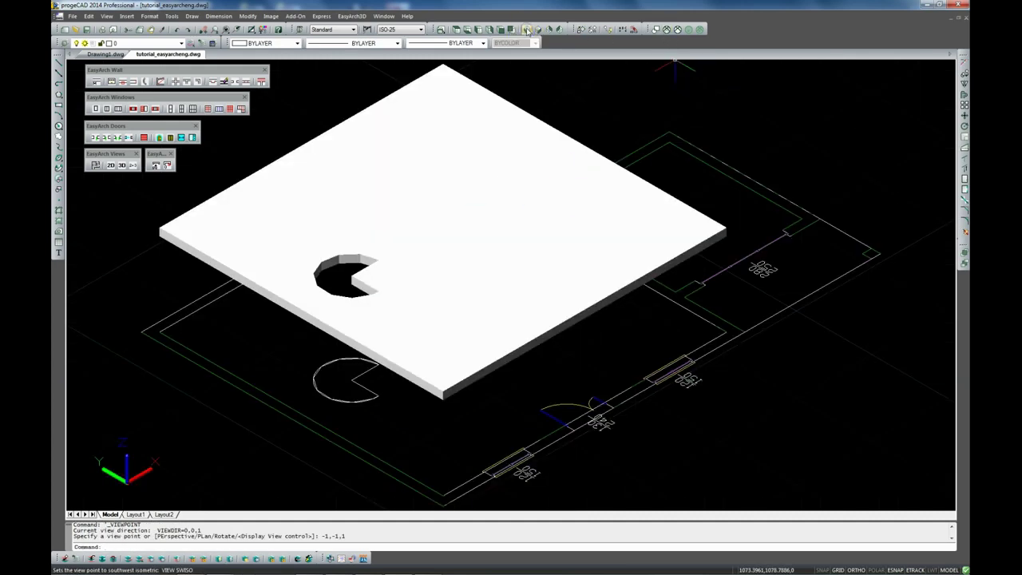
click(121, 164)
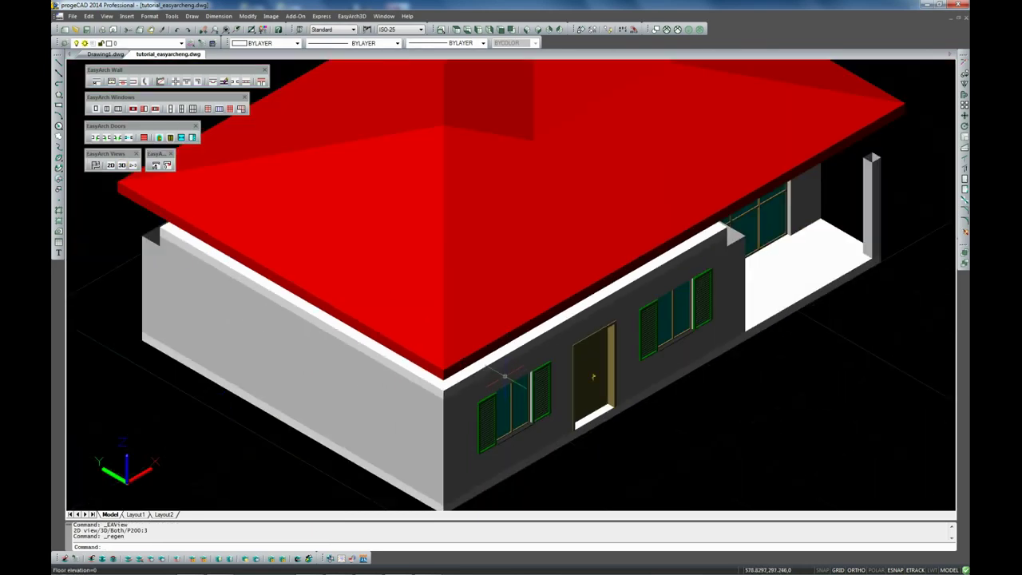
click(139, 43)
click(83, 279)
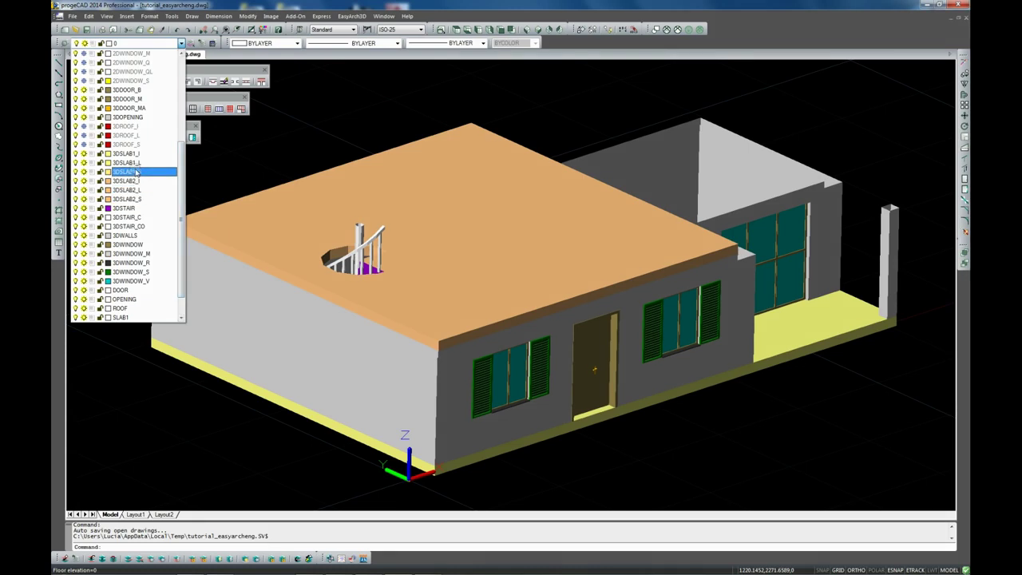
click(83, 144)
click(83, 135)
click(84, 126)
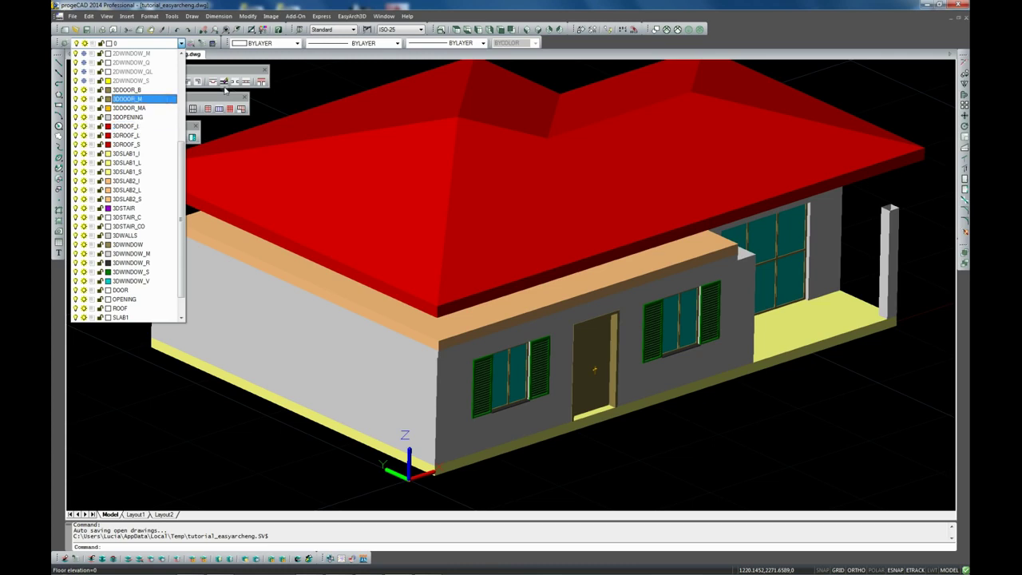
click(564, 46)
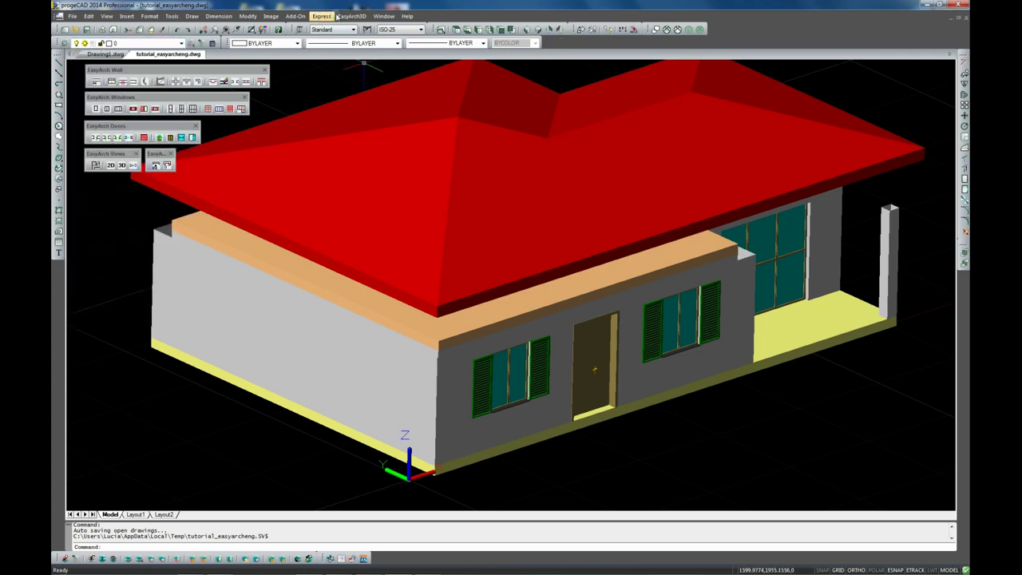
Bring up the EasyArch3D Utilities list showing Variable height wall
click(353, 16)
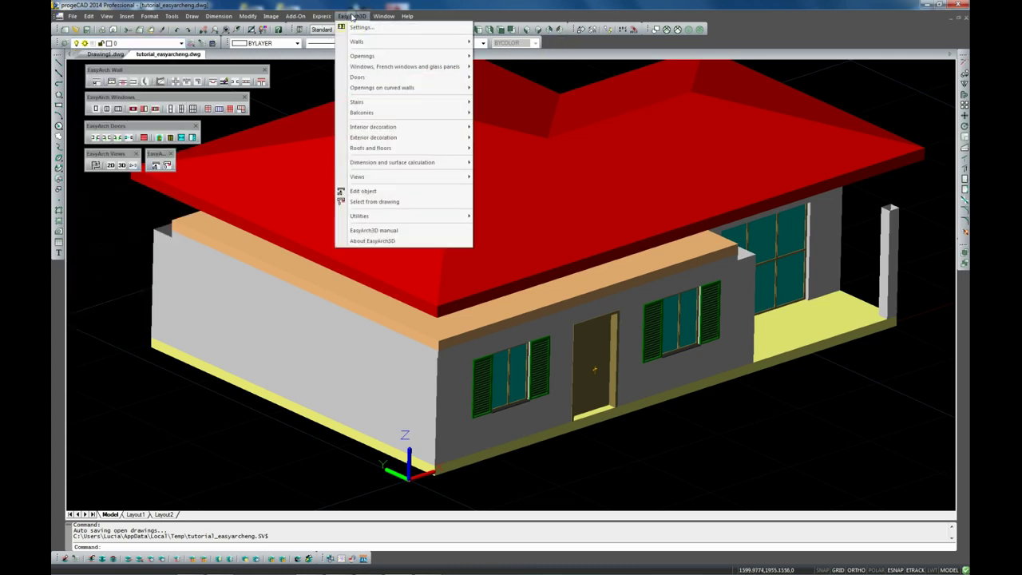
mouse_move(409, 217)
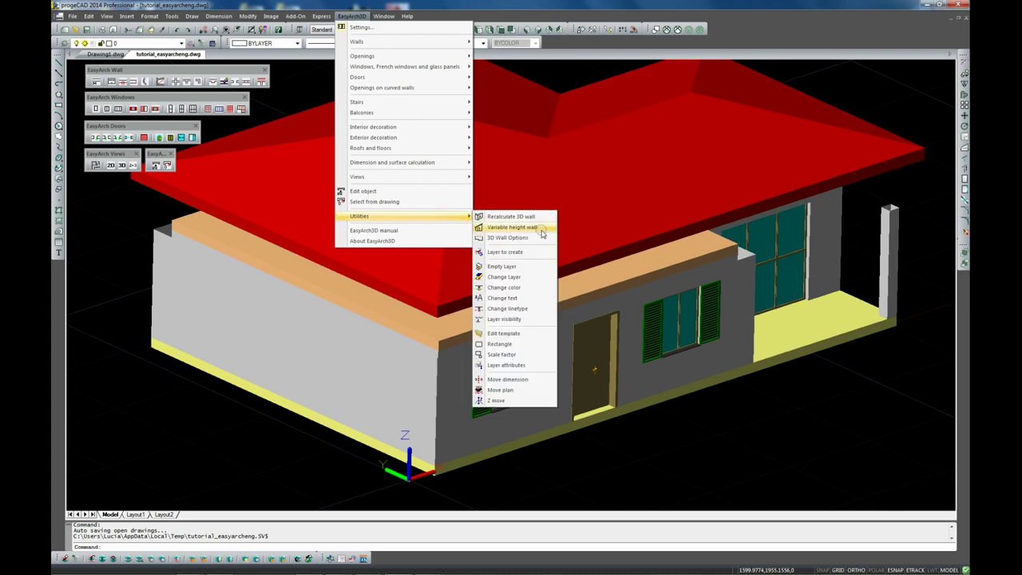